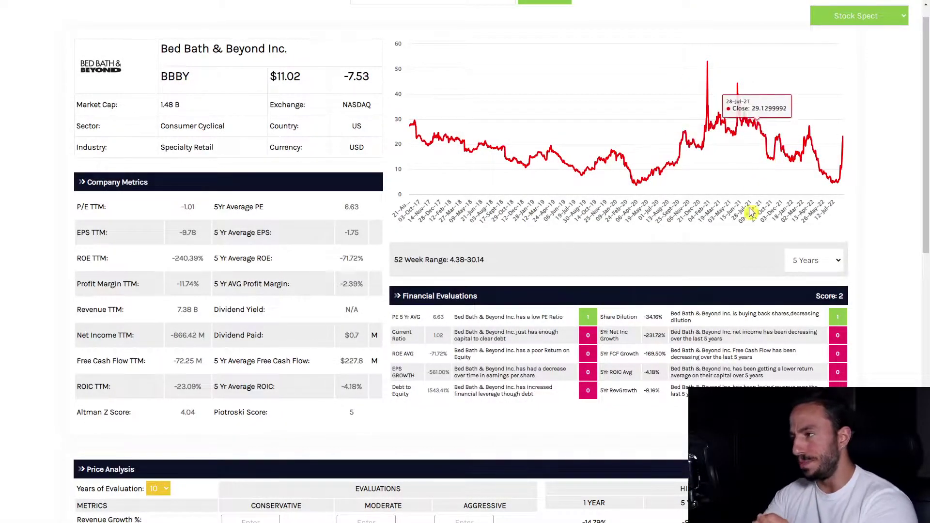
- Review BBBY's valuation metrics: 5-year average PE 6.63, P/E TTM -1.01 and EPS TTM -9.78
{"action": "scroll", "coordinate": [750, 218], "scroll_direction": "up", "scroll_amount": 1}
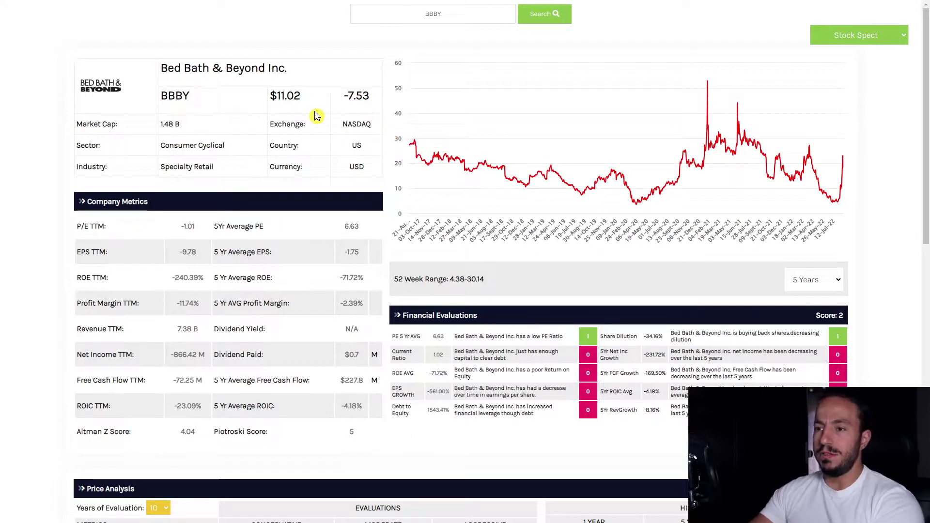
{"action": "scroll", "coordinate": [630, 248], "scroll_direction": "down", "scroll_amount": 2}
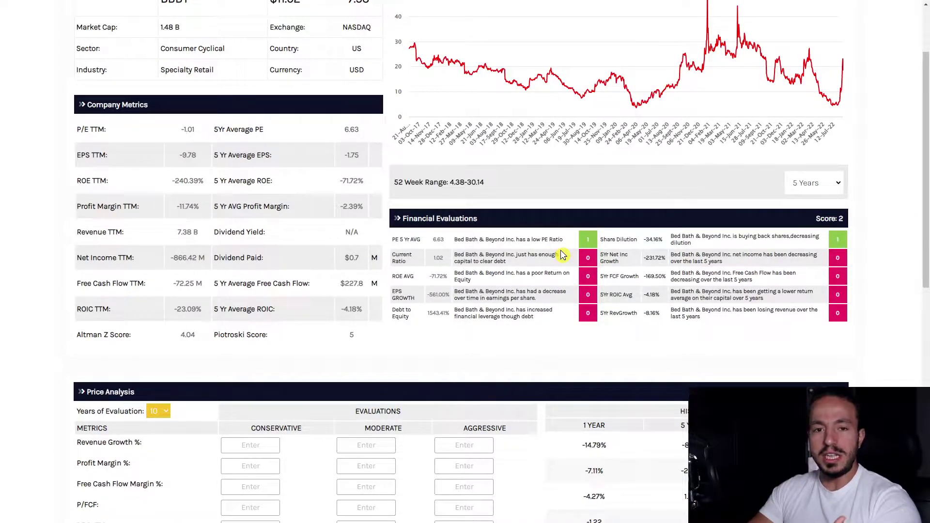
{"action": "scroll", "coordinate": [559, 267], "scroll_direction": "down", "scroll_amount": 3}
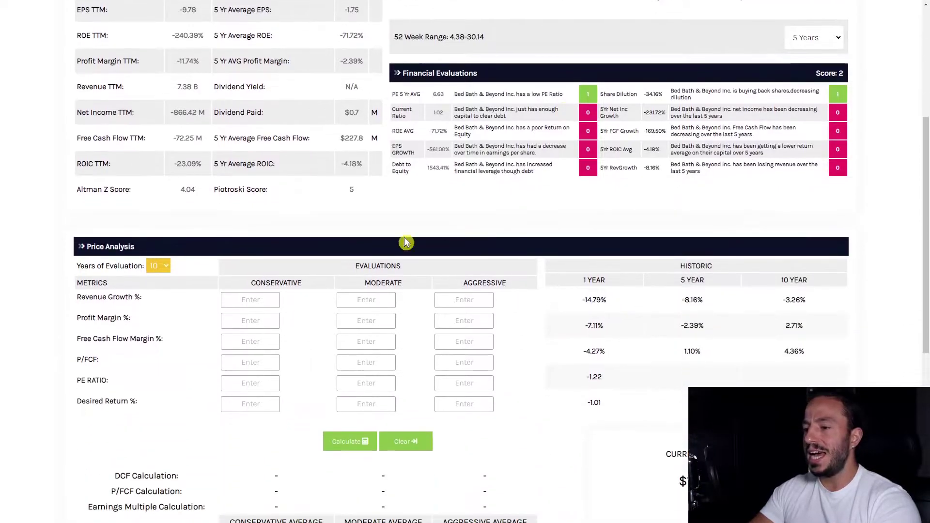
{"action": "scroll", "coordinate": [507, 344], "scroll_direction": "down", "scroll_amount": 2}
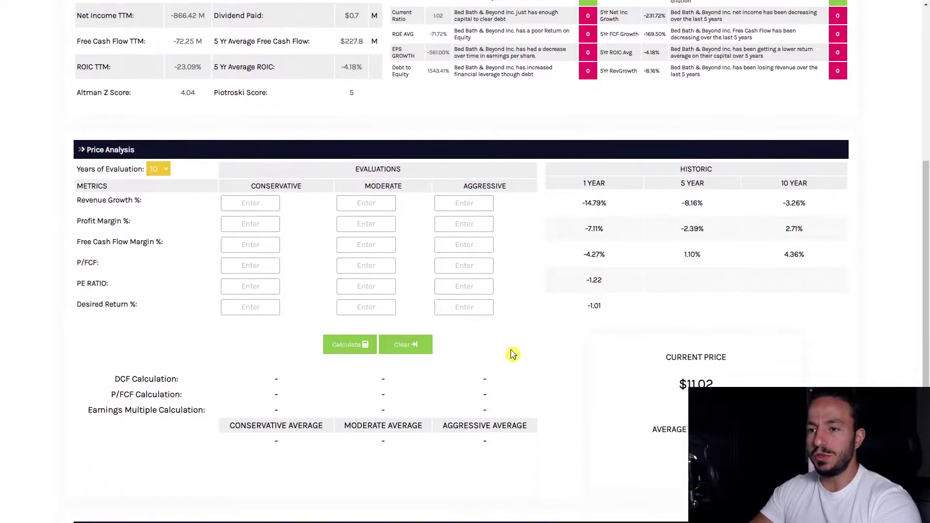
{"action": "scroll", "coordinate": [509, 351], "scroll_direction": "up", "scroll_amount": 5}
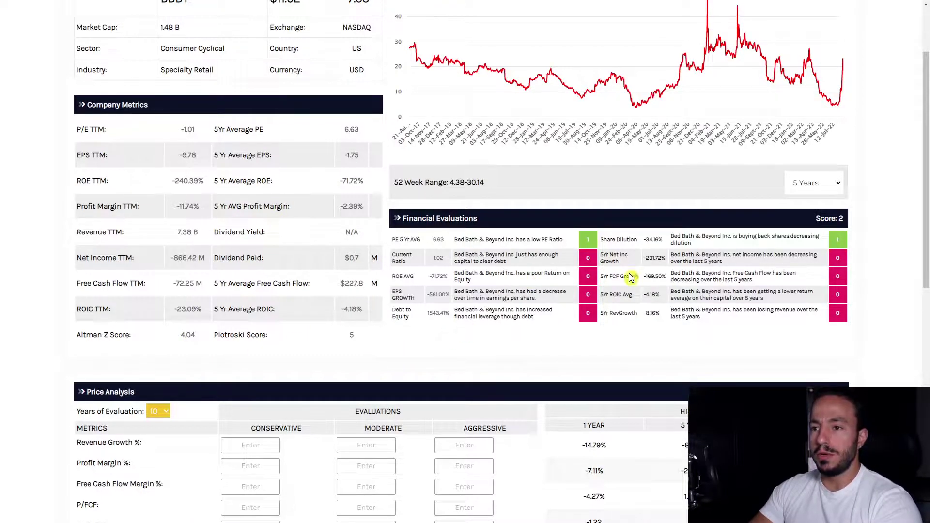
{"action": "scroll", "coordinate": [472, 327], "scroll_direction": "up", "scroll_amount": 2}
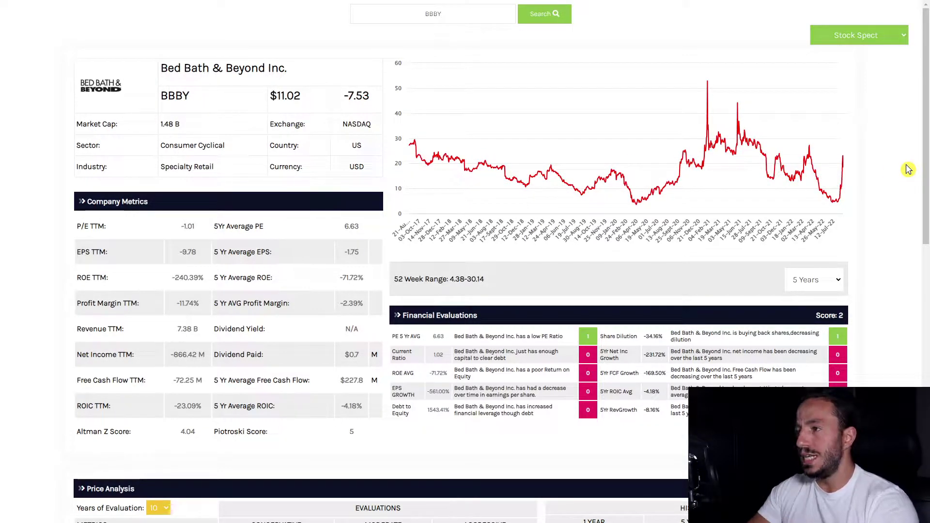
{"action": "mouse_move", "coordinate": [689, 179]}
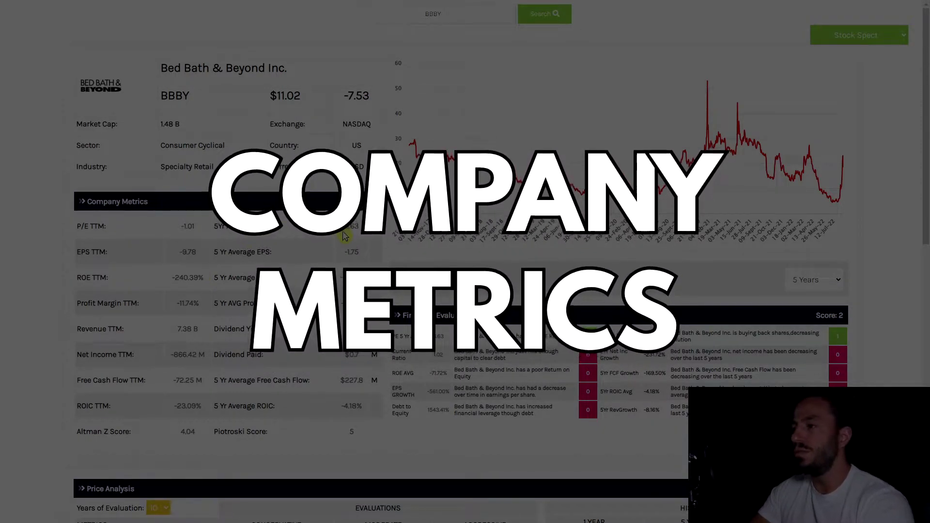
{"action": "double_click", "coordinate": [349, 226]}
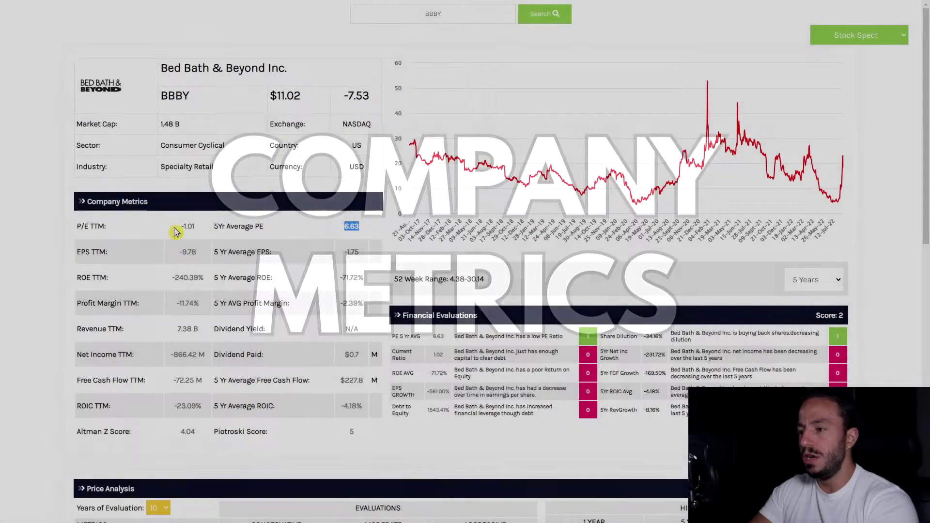
{"action": "left_click_drag", "start_coordinate": [176, 232], "coordinate": [203, 233]}
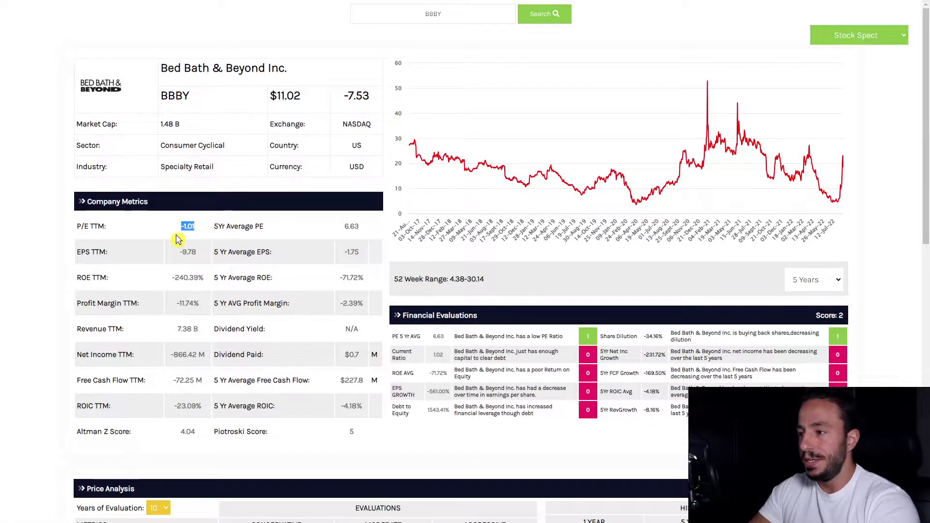
{"action": "left_click_drag", "start_coordinate": [183, 252], "coordinate": [293, 261]}
{"action": "left_click", "coordinate": [174, 266]}
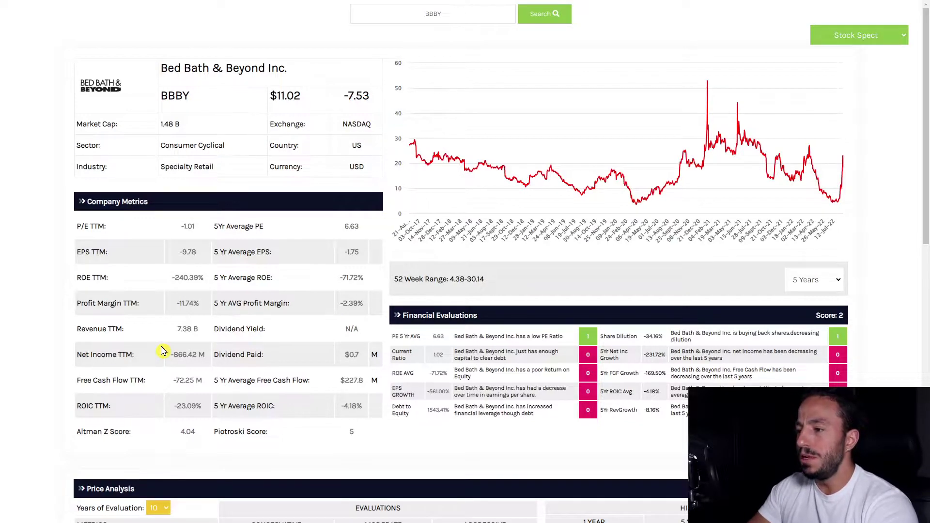
- Highlight TTM revenue 7.38B, net income -866.42M, free cash flow -72.25M, ROIC -23.09%, Altman Z 4.04 and Piotroski 5
{"action": "left_click_drag", "start_coordinate": [193, 331], "coordinate": [208, 336]}
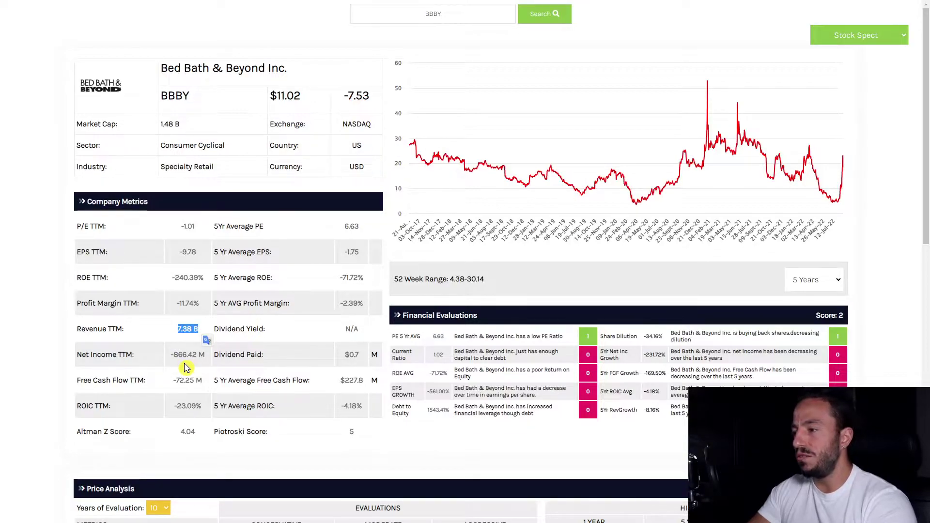
{"action": "left_click_drag", "start_coordinate": [171, 358], "coordinate": [204, 364]}
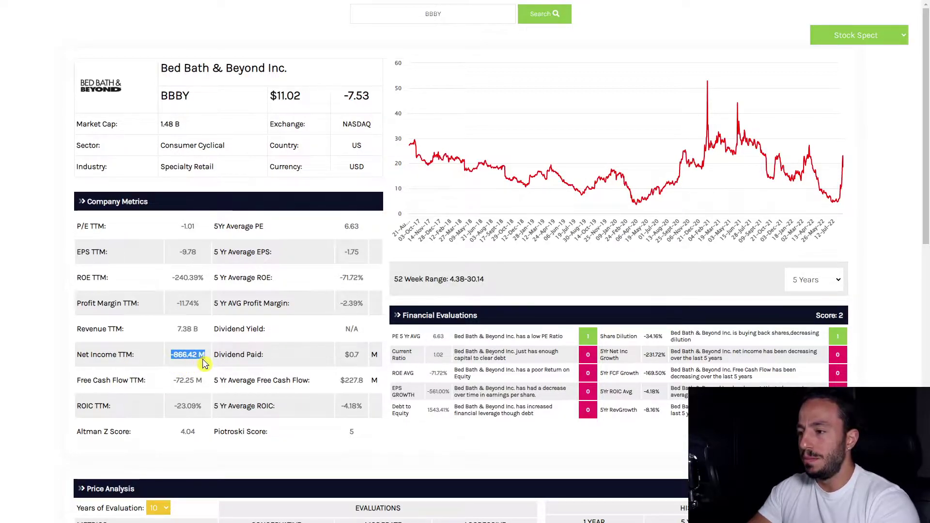
{"action": "left_click", "coordinate": [177, 364]}
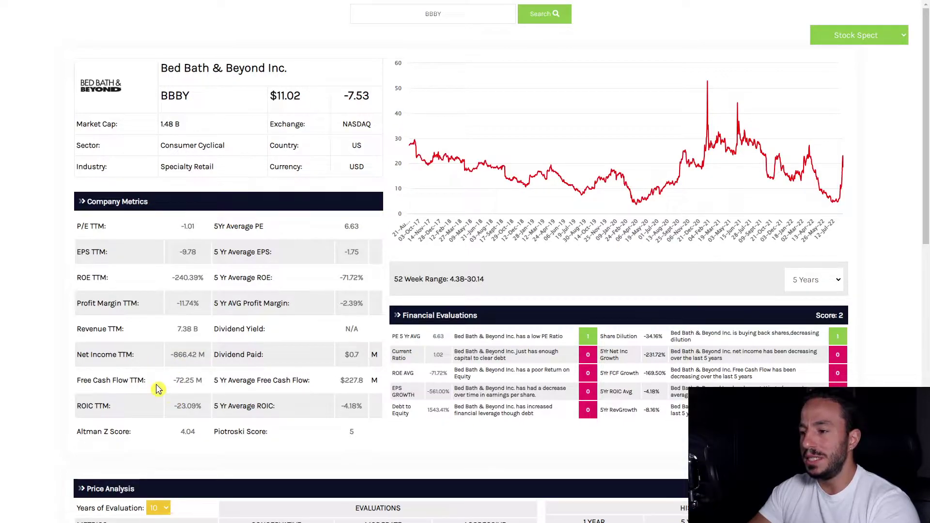
{"action": "left_click_drag", "start_coordinate": [158, 389], "coordinate": [208, 386]}
{"action": "left_click", "coordinate": [332, 382]}
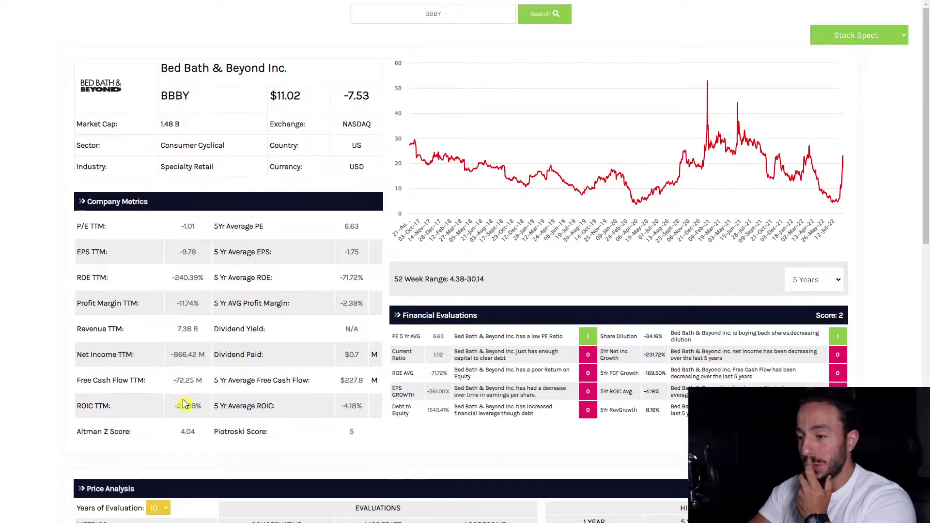
{"action": "left_click_drag", "start_coordinate": [187, 406], "coordinate": [369, 407]}
{"action": "left_click", "coordinate": [201, 412]}
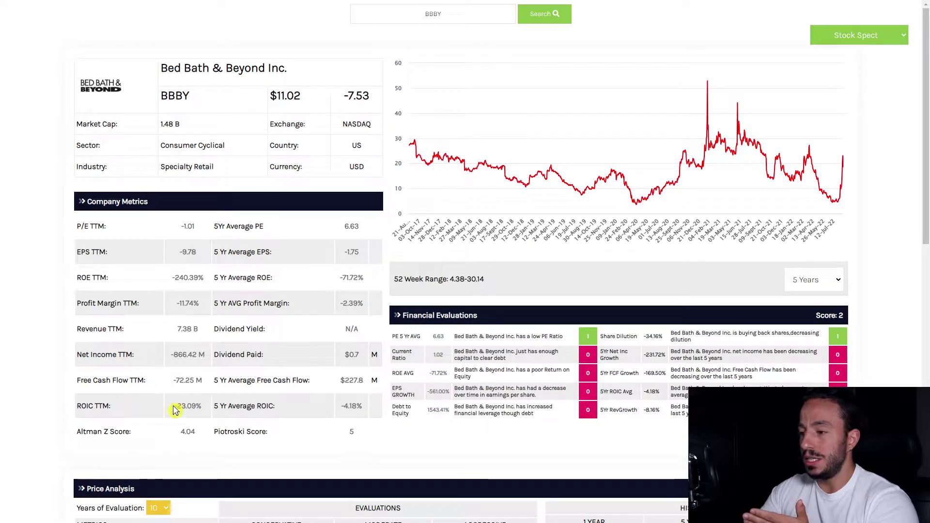
{"action": "left_click_drag", "start_coordinate": [175, 410], "coordinate": [191, 416]}
{"action": "left_click_drag", "start_coordinate": [358, 407], "coordinate": [371, 407]}
{"action": "left_click_drag", "start_coordinate": [180, 432], "coordinate": [194, 431]}
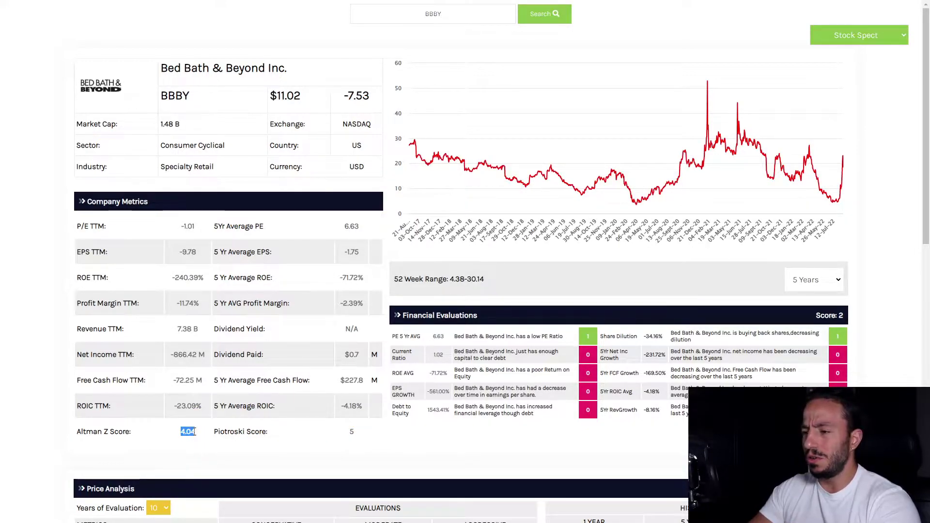
{"action": "left_click", "coordinate": [181, 443]}
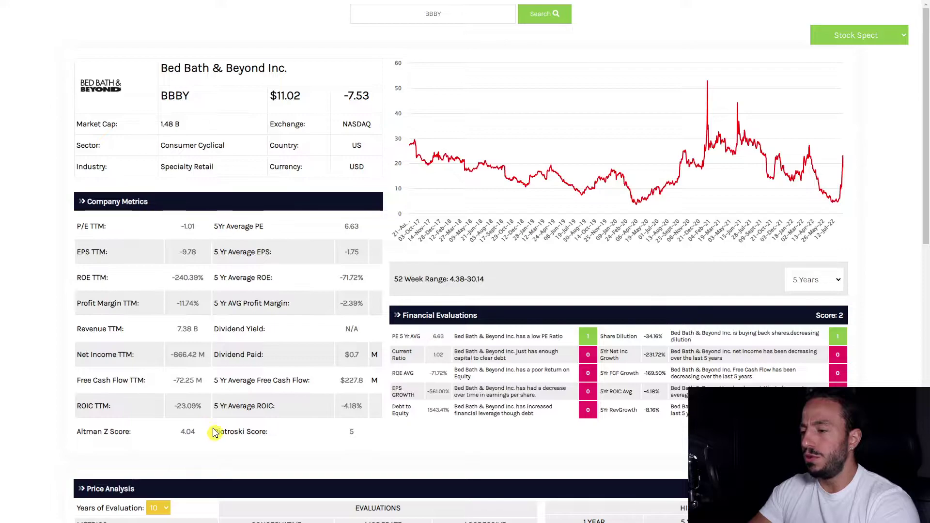
{"action": "double_click", "coordinate": [353, 433]}
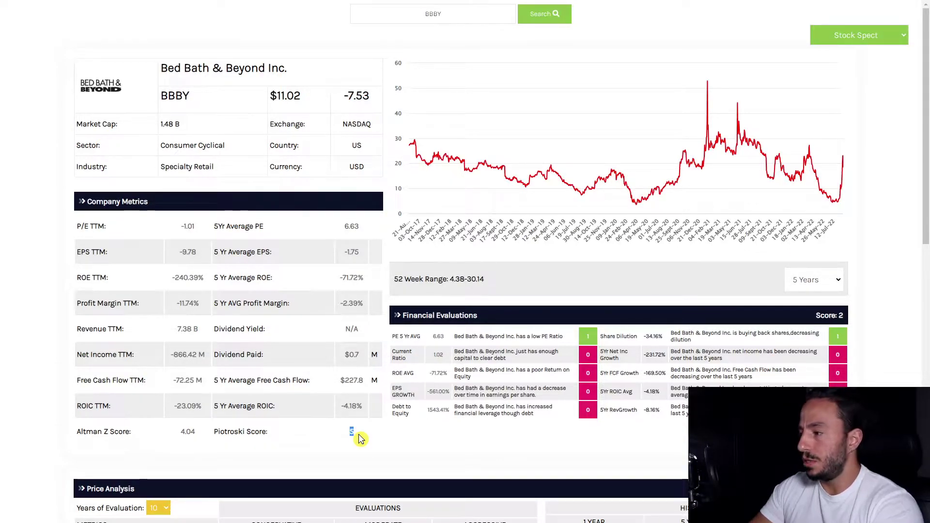
- Show BBBY's income statement and compare revenue: 12.03B in 2019, 9.23B in 2021, 7.87B in 2022
{"action": "left_click", "coordinate": [892, 37]}
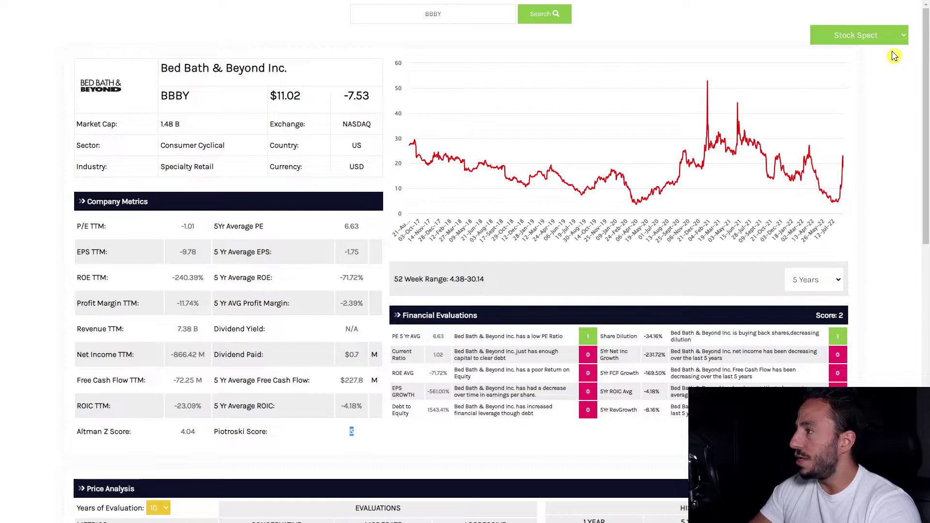
{"action": "left_click", "coordinate": [885, 67]}
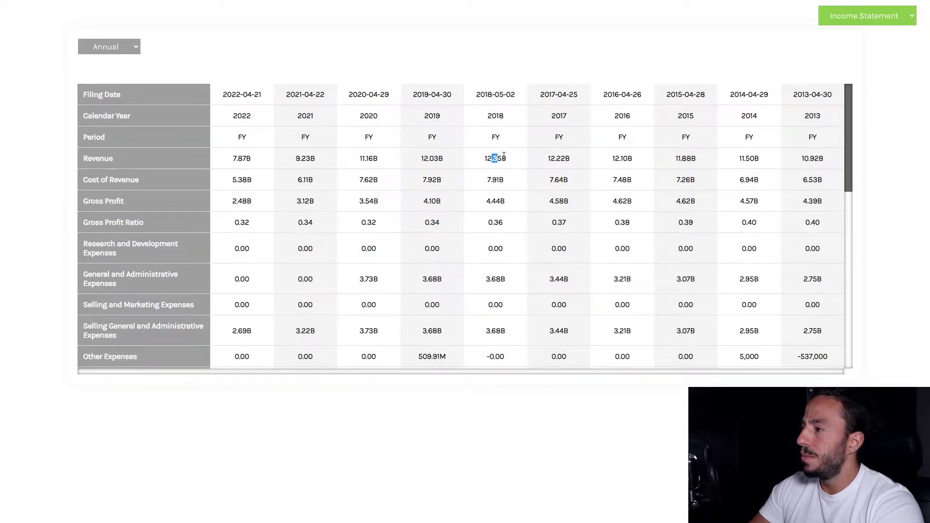
{"action": "left_click_drag", "start_coordinate": [504, 156], "coordinate": [506, 160]}
{"action": "left_click_drag", "start_coordinate": [410, 166], "coordinate": [456, 161]}
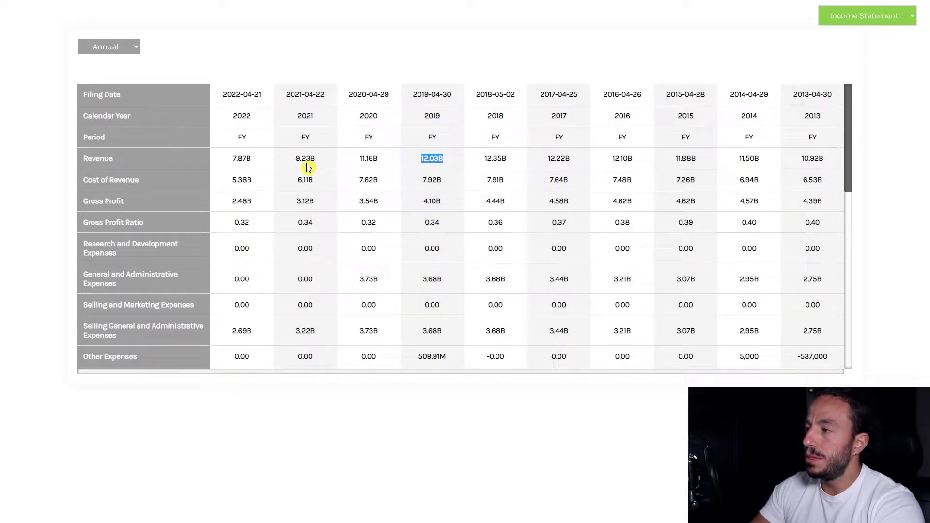
{"action": "left_click_drag", "start_coordinate": [294, 164], "coordinate": [330, 163]}
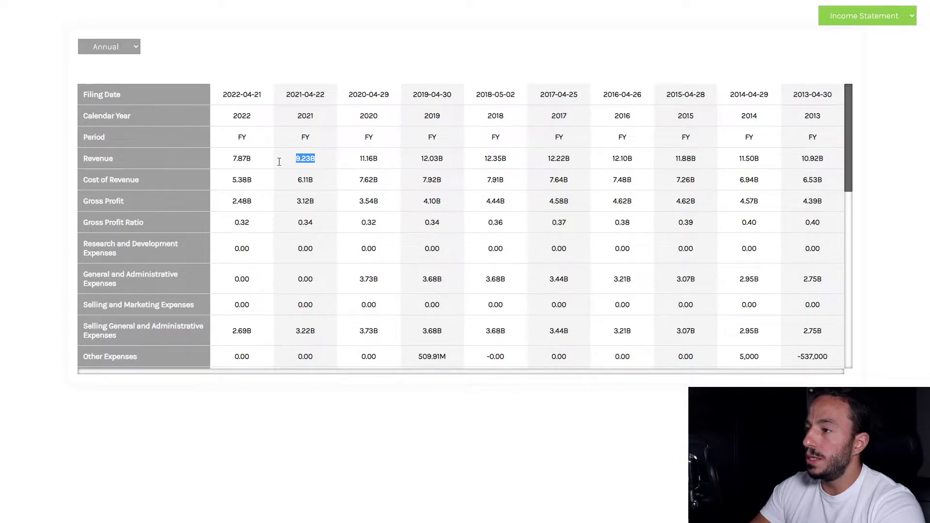
{"action": "left_click_drag", "start_coordinate": [231, 166], "coordinate": [282, 164]}
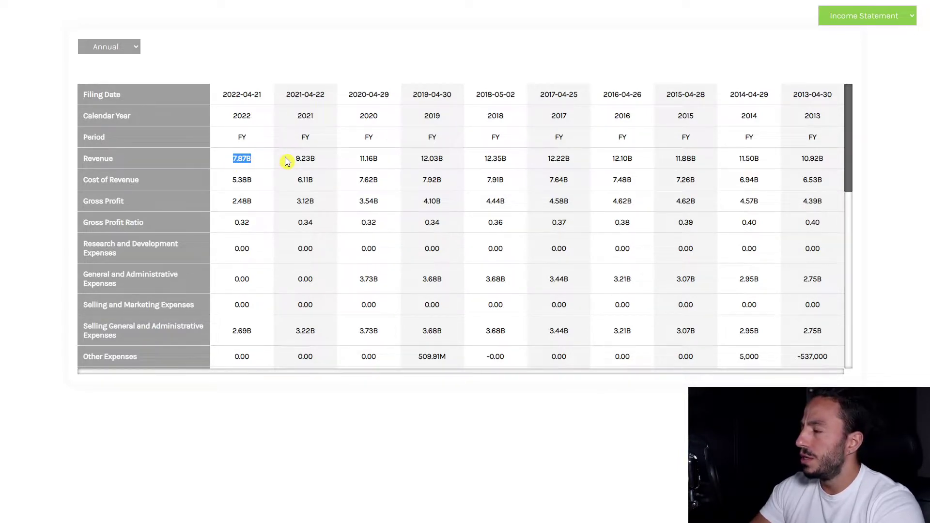
- Review free cash flow on the cash flow statement: 838.31M (2013), 855.21M (2015), plus 2021-2022
{"action": "left_click", "coordinate": [859, 64]}
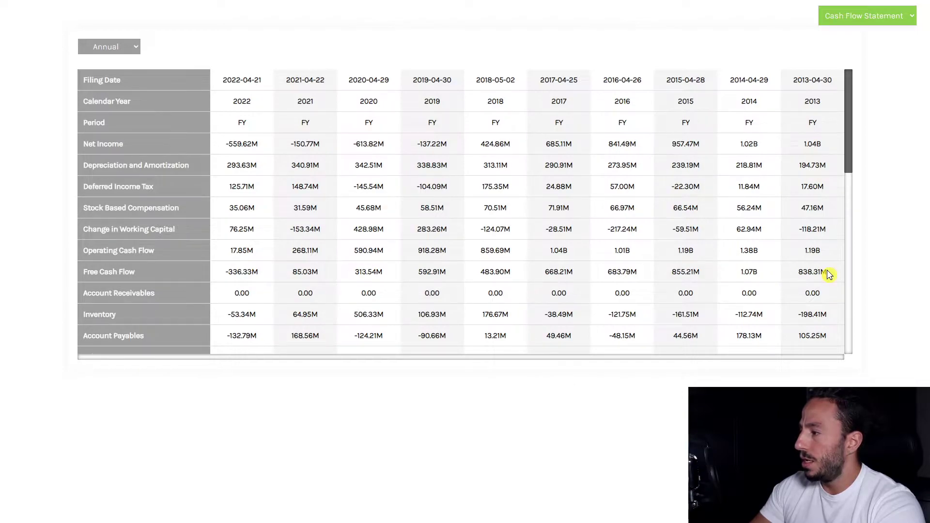
{"action": "left_click_drag", "start_coordinate": [827, 274], "coordinate": [797, 279]}
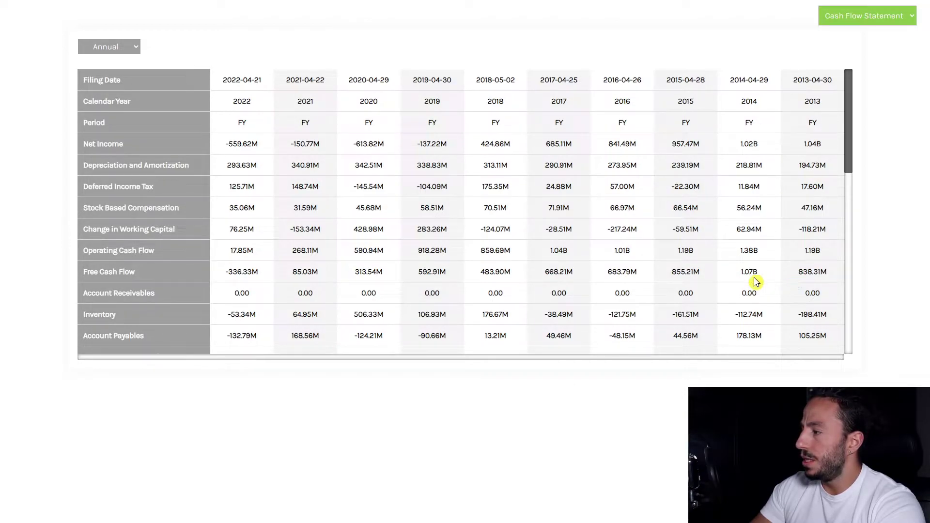
{"action": "left_click_drag", "start_coordinate": [671, 273], "coordinate": [691, 274]}
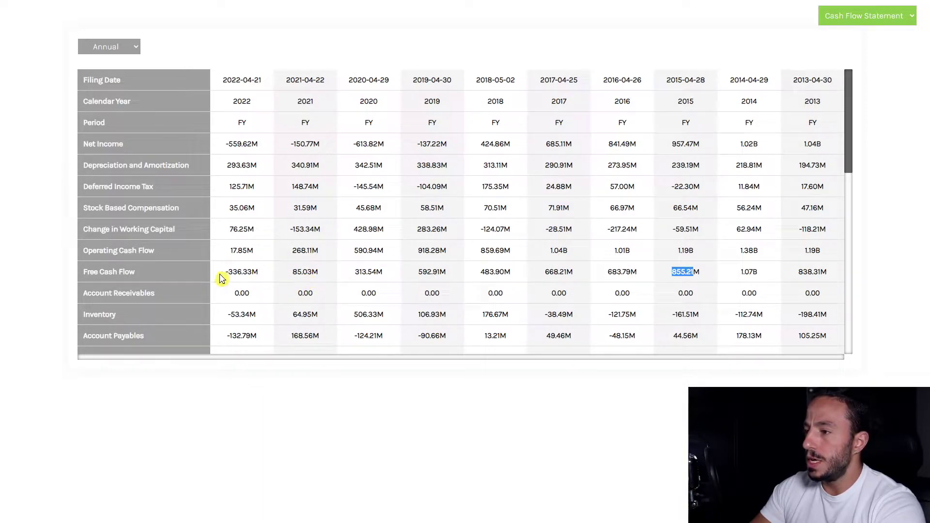
{"action": "left_click_drag", "start_coordinate": [222, 279], "coordinate": [341, 281]}
{"action": "left_click", "coordinate": [839, 9]}
{"action": "left_click", "coordinate": [851, 30]}
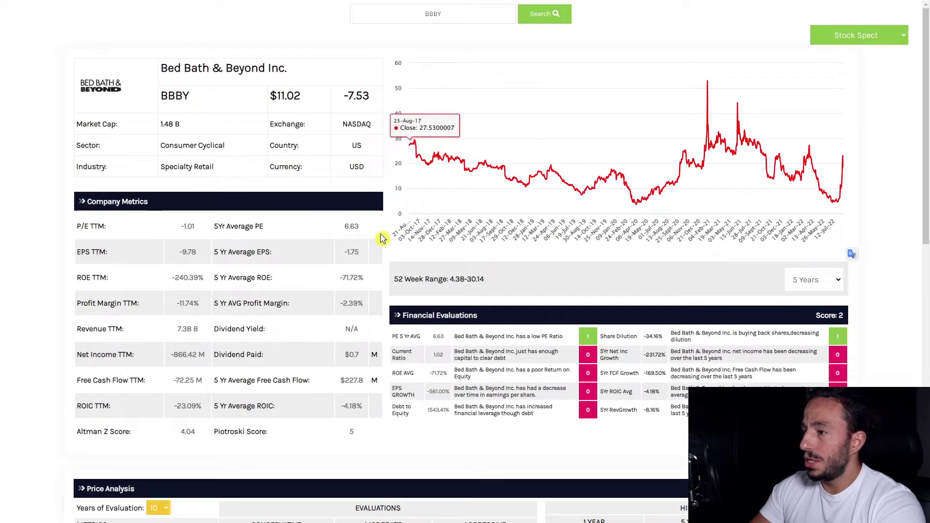
{"action": "scroll", "coordinate": [347, 237], "scroll_direction": "down", "scroll_amount": 2}
{"action": "scroll", "coordinate": [347, 243], "scroll_direction": "up", "scroll_amount": 1}
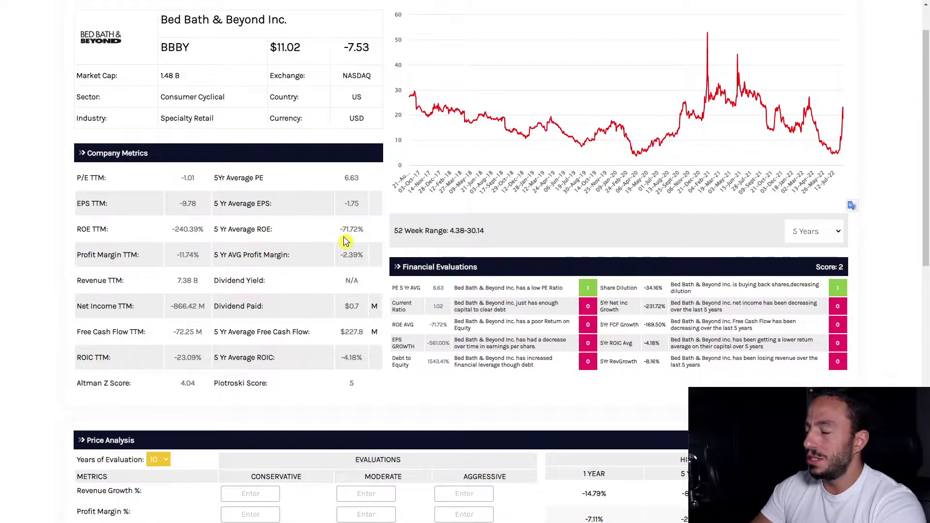
{"action": "scroll", "coordinate": [593, 220], "scroll_direction": "up", "scroll_amount": 1}
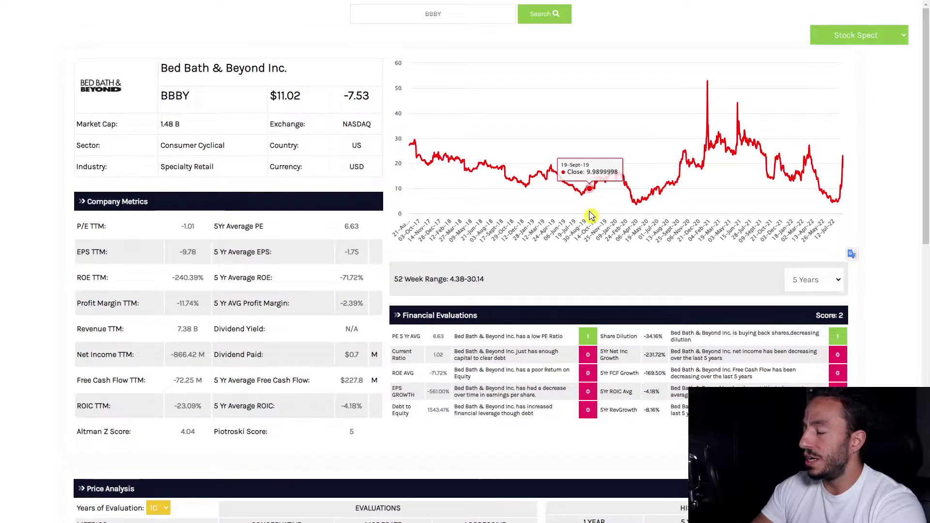
{"action": "scroll", "coordinate": [368, 206], "scroll_direction": "down", "scroll_amount": 2}
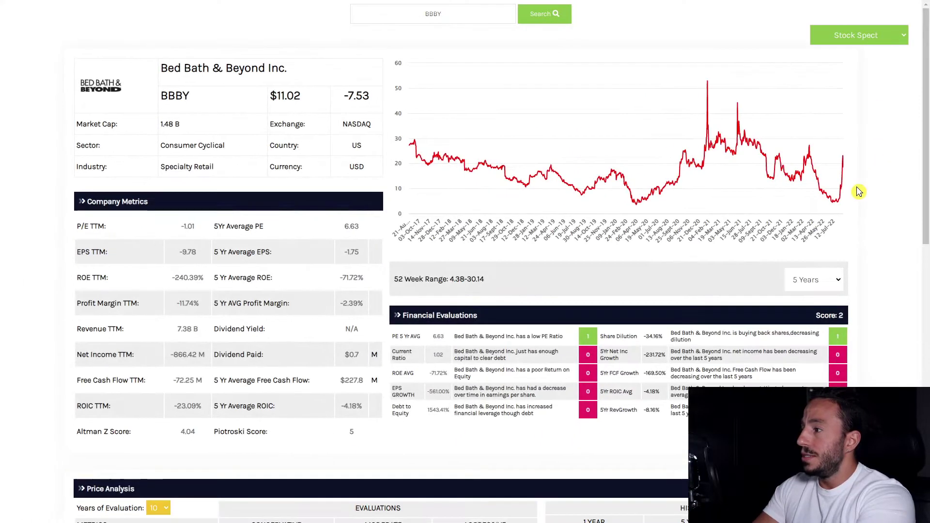
{"action": "scroll", "coordinate": [737, 326], "scroll_direction": "down", "scroll_amount": 3}
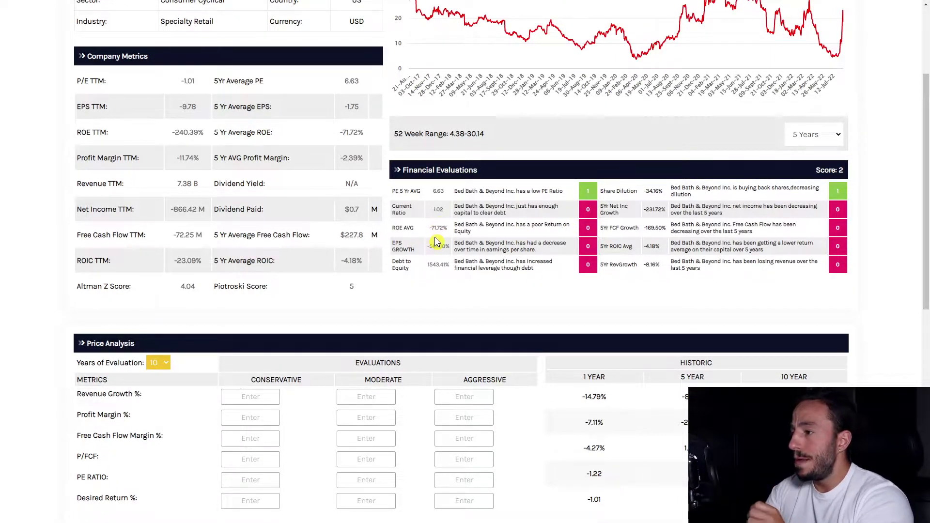
{"action": "scroll", "coordinate": [436, 238], "scroll_direction": "up", "scroll_amount": 2}
{"action": "left_click_drag", "start_coordinate": [431, 288], "coordinate": [453, 291]}
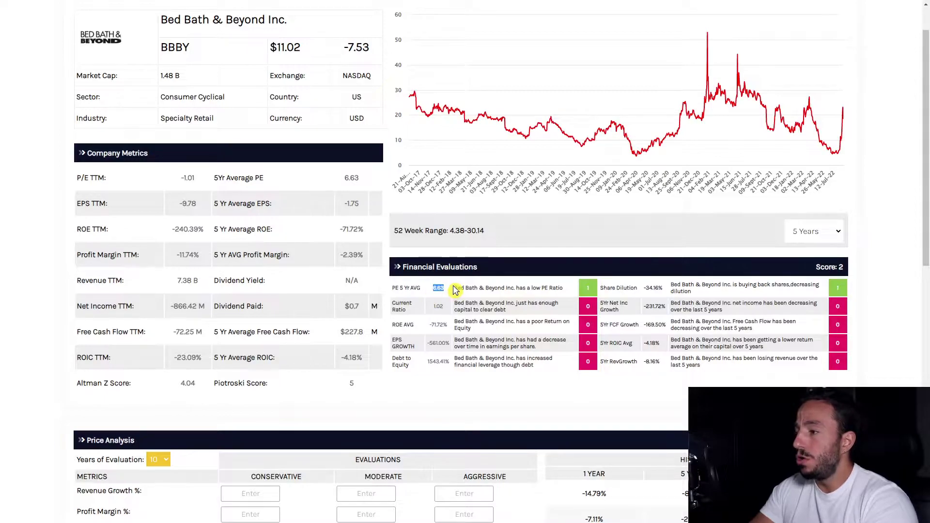
{"action": "left_click", "coordinate": [433, 299]}
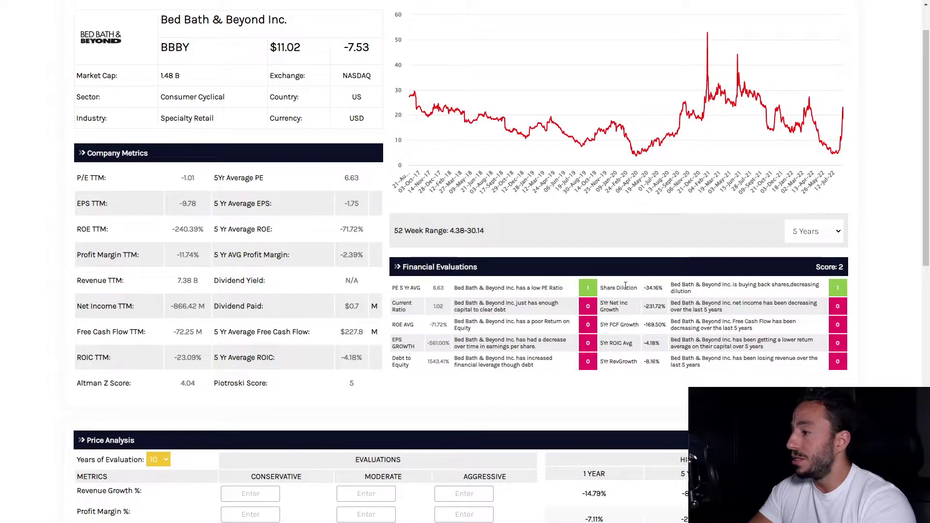
{"action": "left_click_drag", "start_coordinate": [626, 285], "coordinate": [699, 304]}
{"action": "left_click_drag", "start_coordinate": [644, 289], "coordinate": [662, 290]}
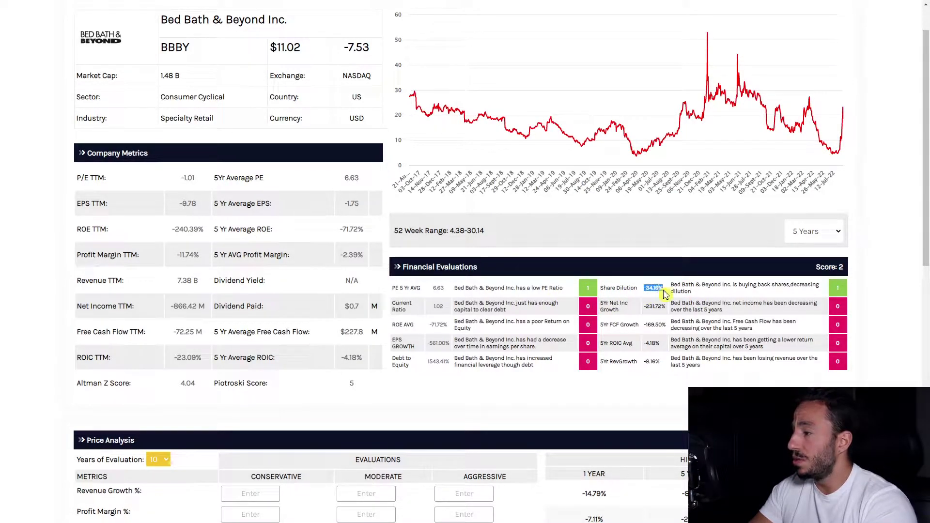
{"action": "scroll", "coordinate": [824, 233], "scroll_direction": "up", "scroll_amount": 1}
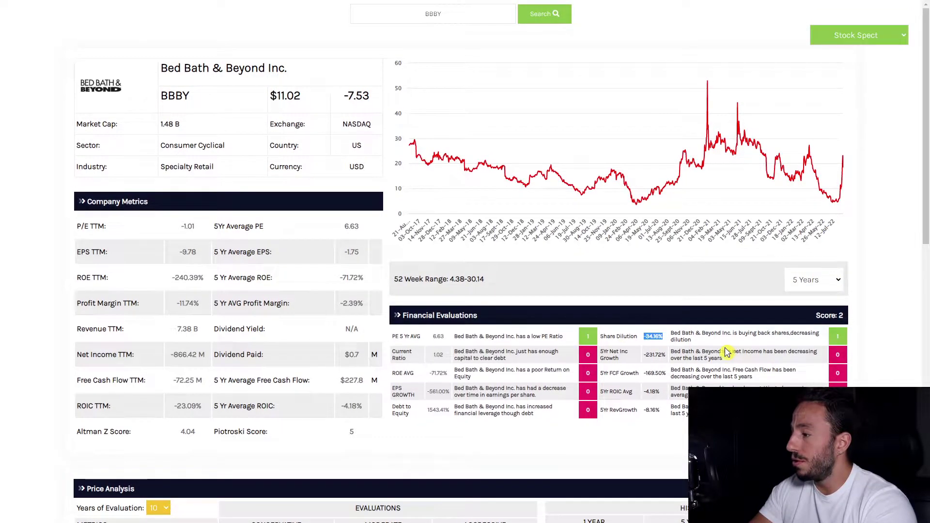
{"action": "left_click", "coordinate": [905, 36]}
{"action": "left_click", "coordinate": [872, 95]}
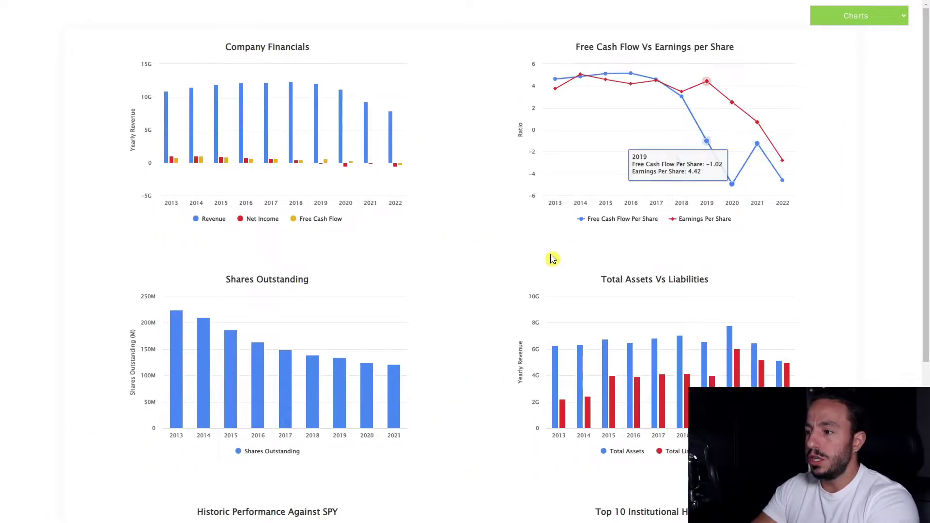
{"action": "scroll", "coordinate": [553, 260], "scroll_direction": "down", "scroll_amount": 3}
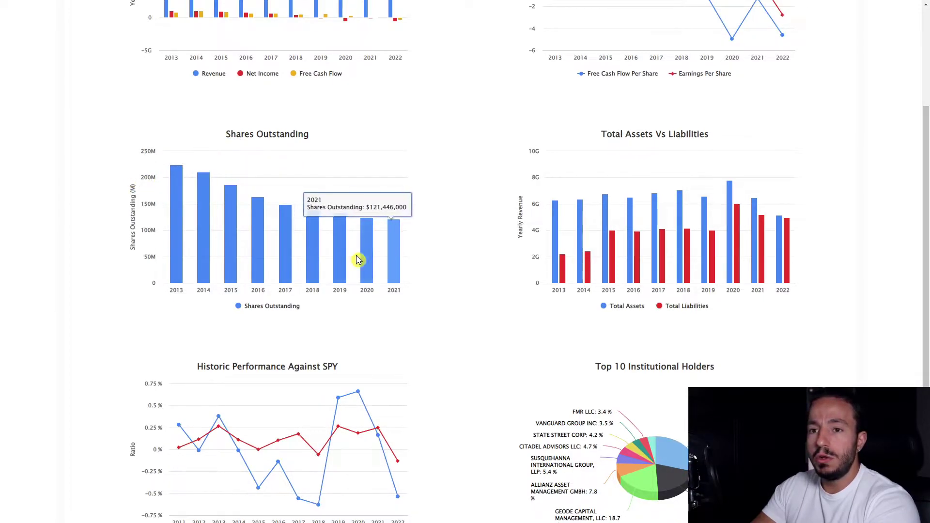
{"action": "scroll", "coordinate": [662, 289], "scroll_direction": "up", "scroll_amount": 1}
{"action": "scroll", "coordinate": [662, 290], "scroll_direction": "up", "scroll_amount": 3}
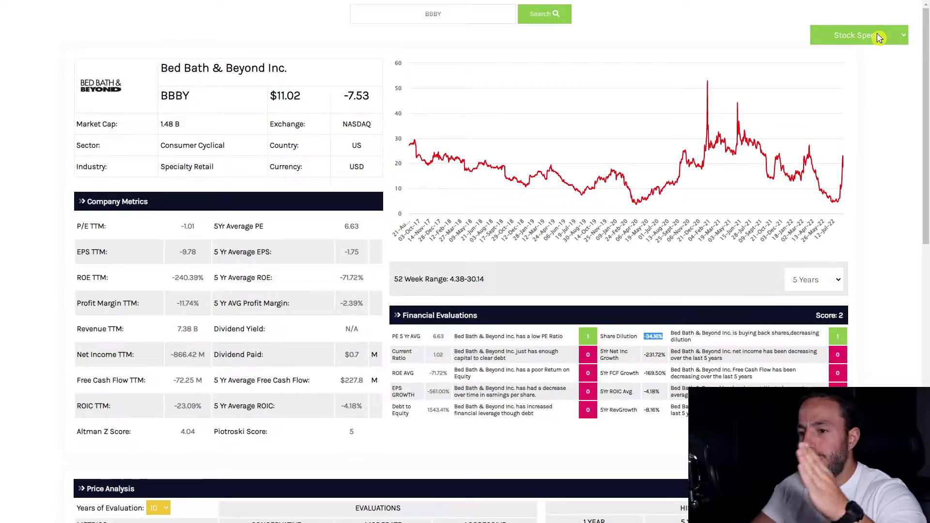
{"action": "scroll", "coordinate": [775, 145], "scroll_direction": "down", "scroll_amount": 5}
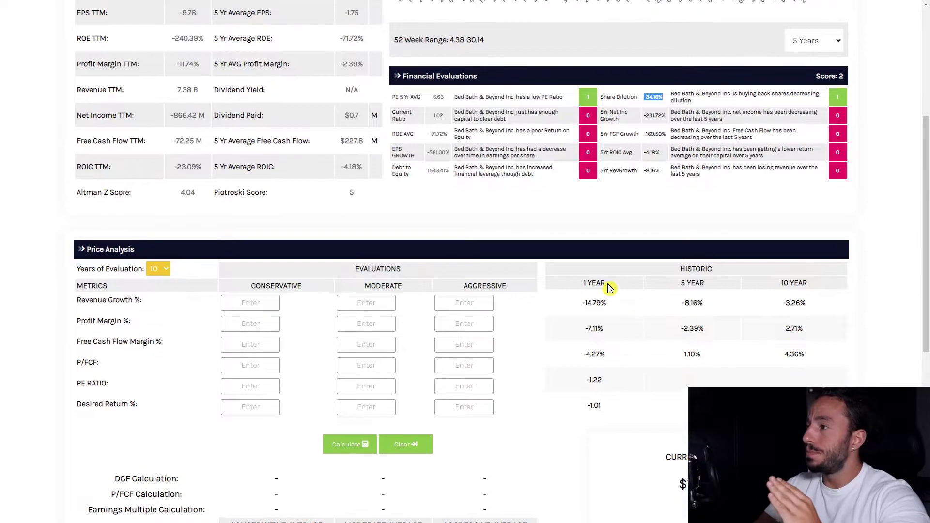
{"action": "scroll", "coordinate": [611, 288], "scroll_direction": "up", "scroll_amount": 4}
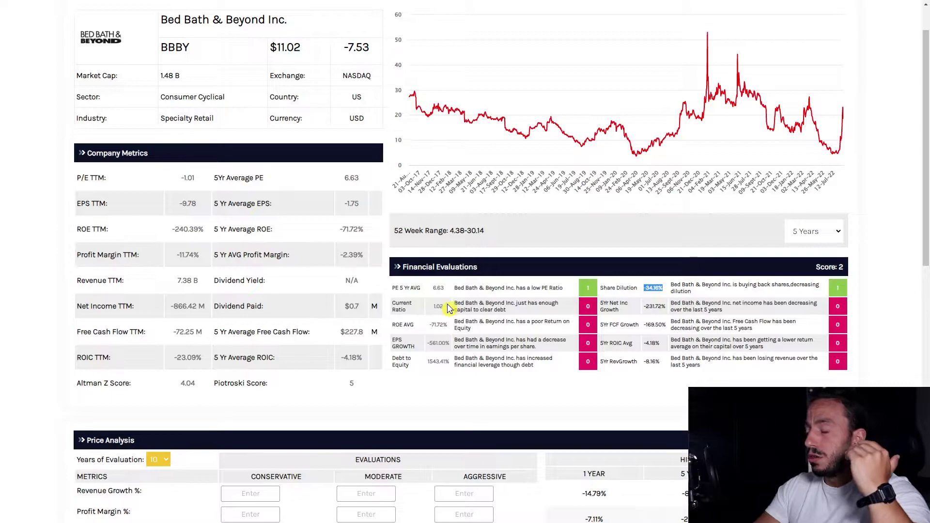
{"action": "left_click_drag", "start_coordinate": [430, 310], "coordinate": [446, 313]}
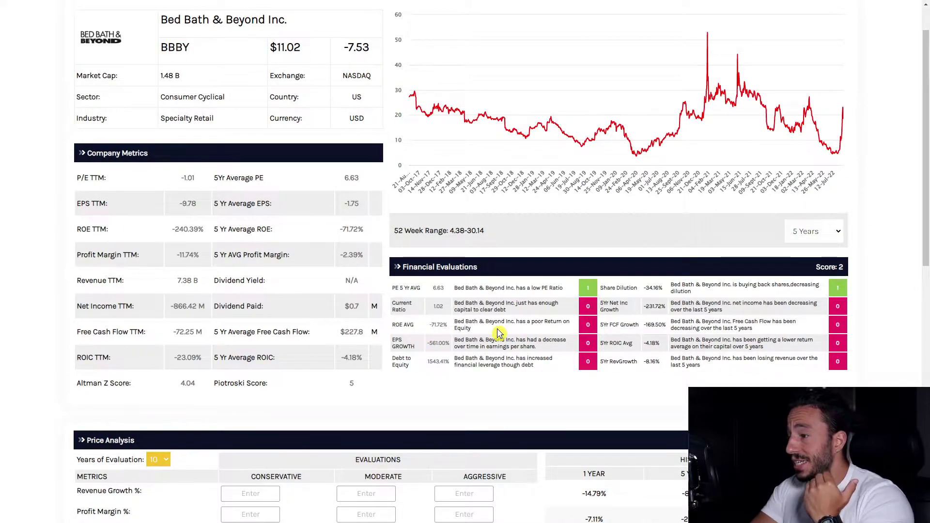
{"action": "left_click_drag", "start_coordinate": [430, 325], "coordinate": [472, 348]}
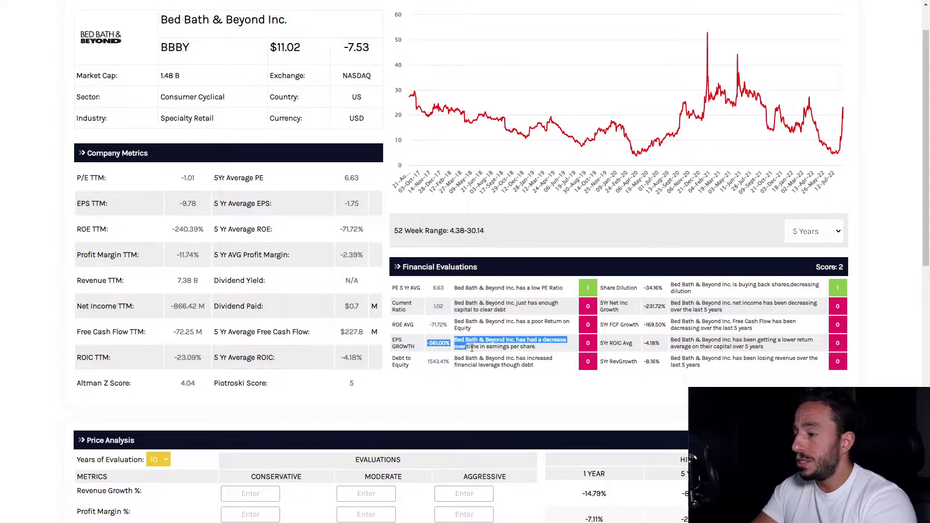
{"action": "left_click", "coordinate": [449, 355]}
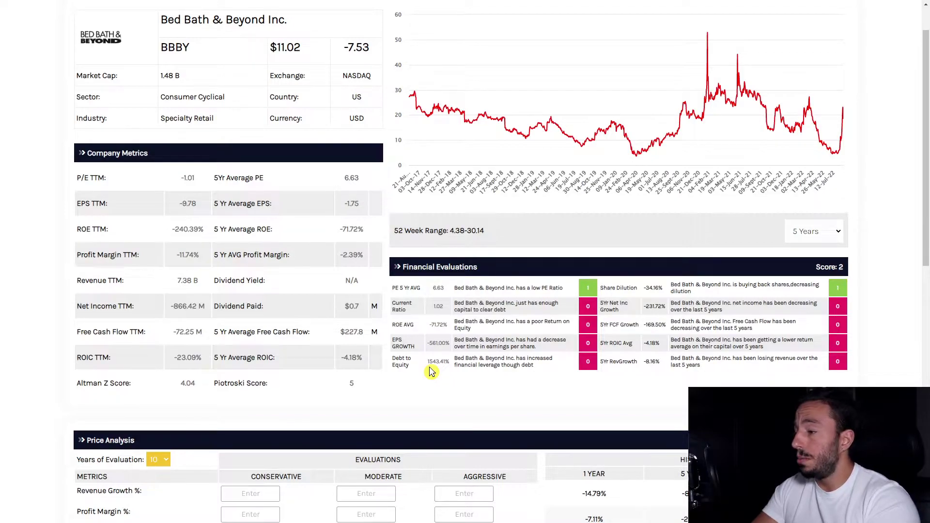
{"action": "left_click_drag", "start_coordinate": [426, 365], "coordinate": [461, 376]}
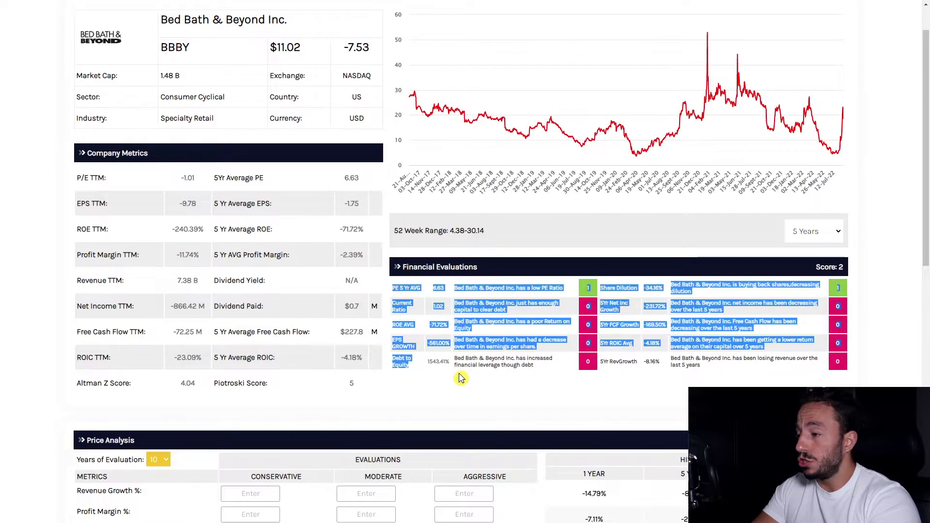
{"action": "left_click", "coordinate": [455, 372]}
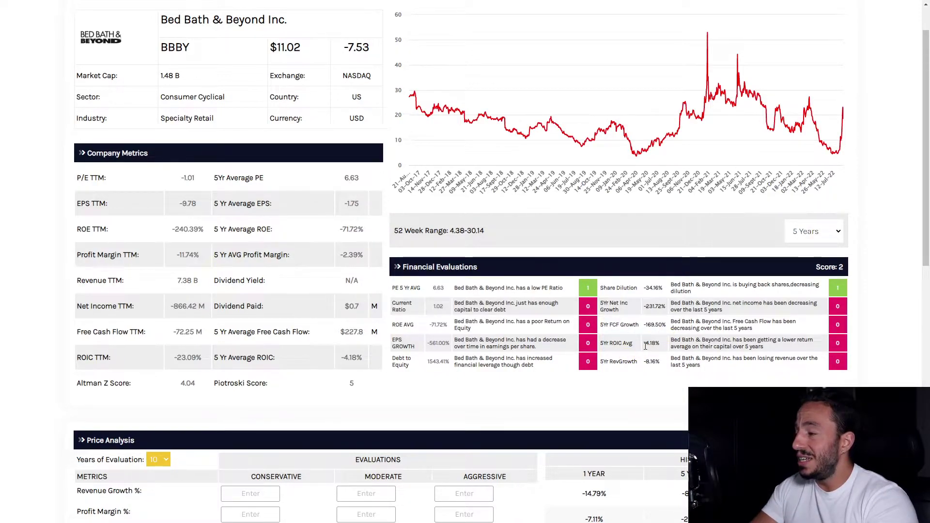
{"action": "left_click_drag", "start_coordinate": [645, 343], "coordinate": [673, 346]}
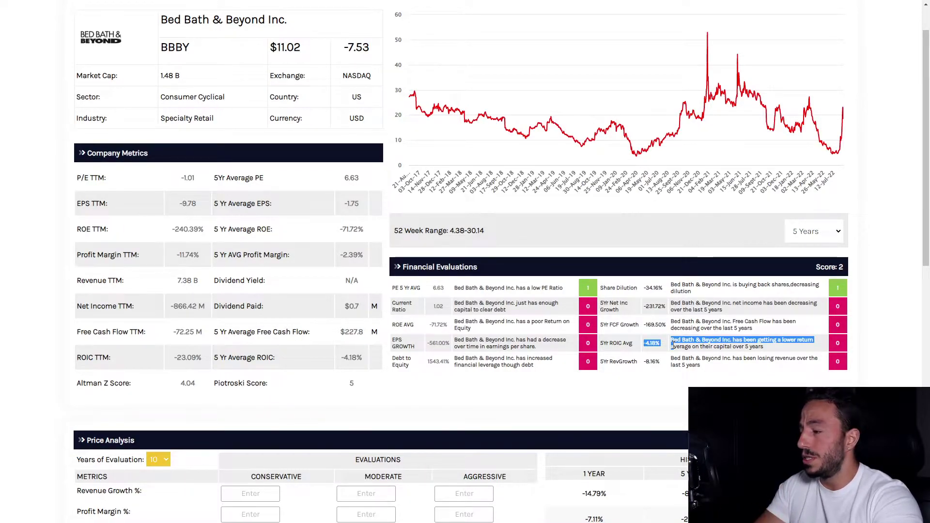
{"action": "double_click", "coordinate": [651, 362]}
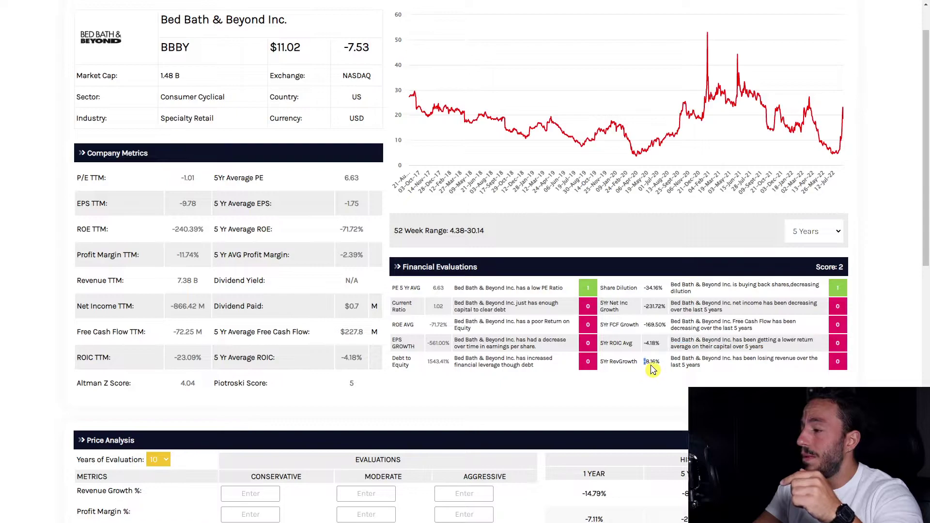
{"action": "scroll", "coordinate": [794, 190], "scroll_direction": "up", "scroll_amount": 1}
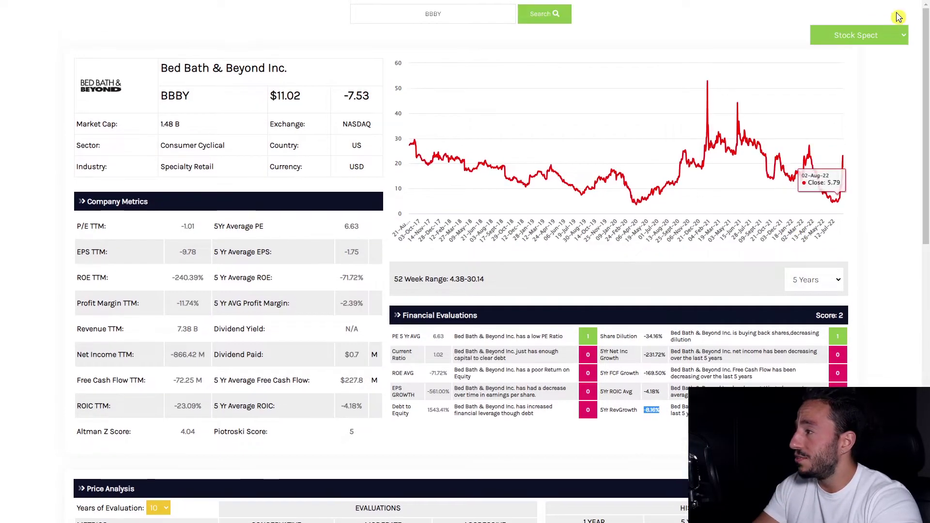
{"action": "left_click", "coordinate": [881, 67]}
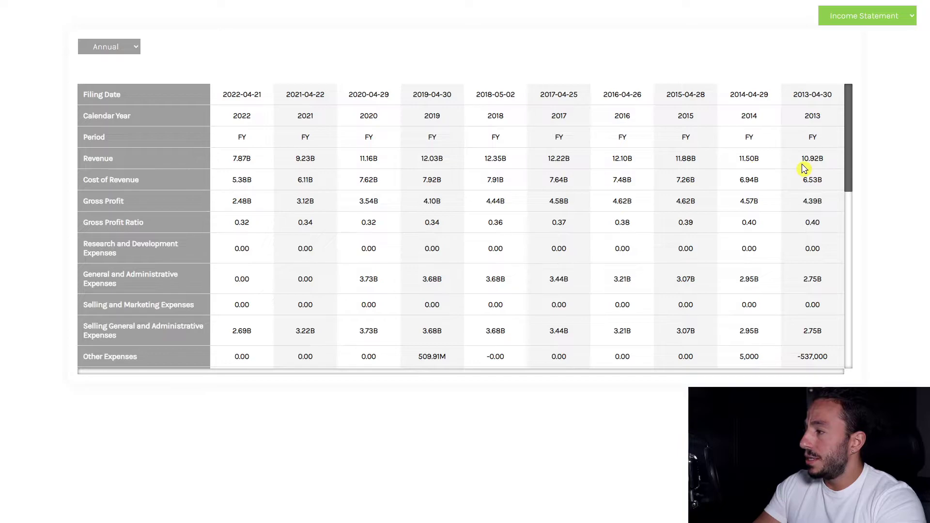
{"action": "left_click_drag", "start_coordinate": [819, 158], "coordinate": [549, 159]}
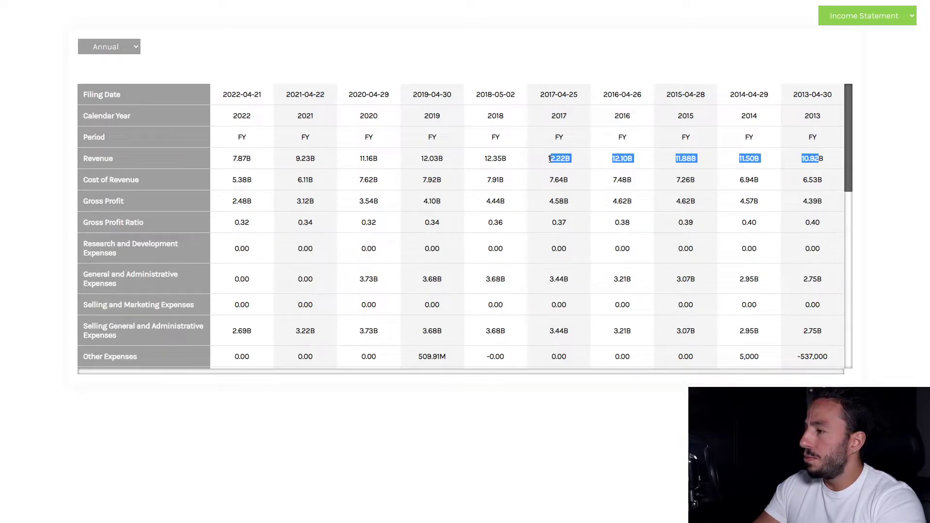
{"action": "left_click", "coordinate": [487, 161]}
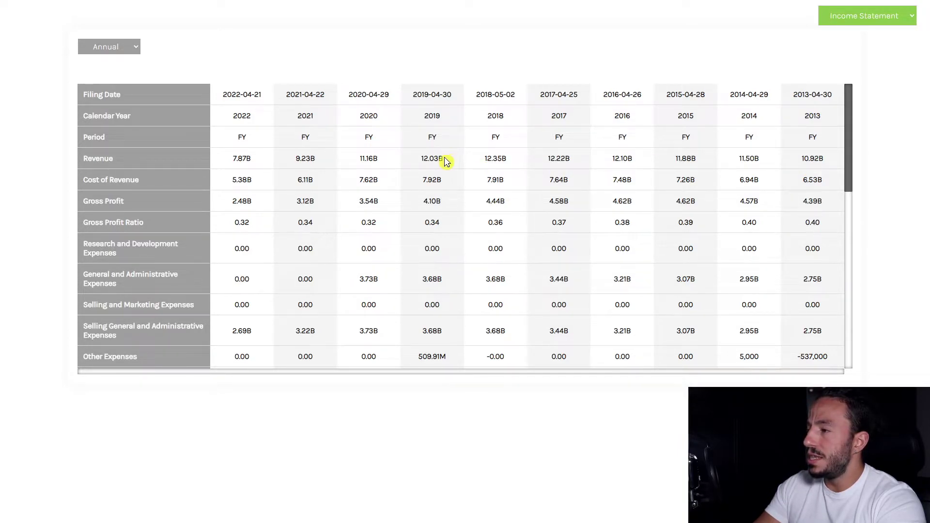
{"action": "left_click_drag", "start_coordinate": [457, 167], "coordinate": [232, 163]}
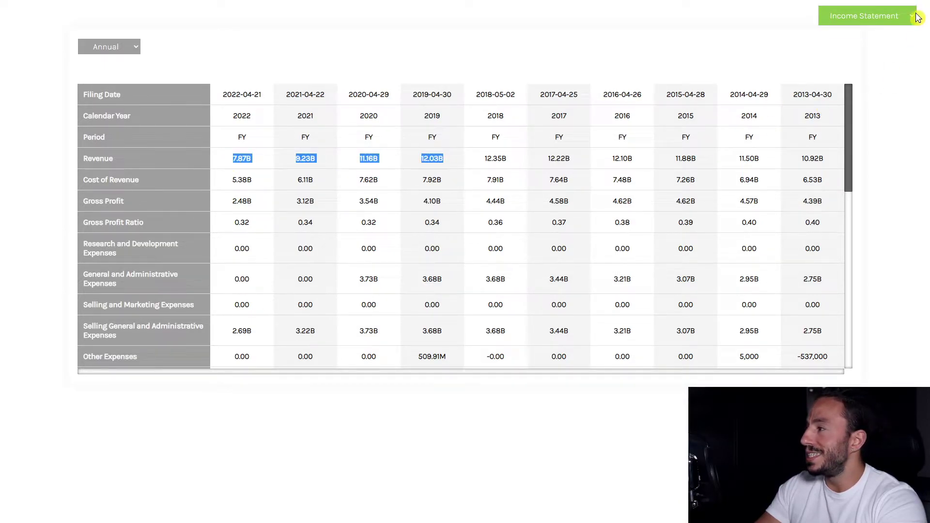
{"action": "left_click", "coordinate": [878, 36]}
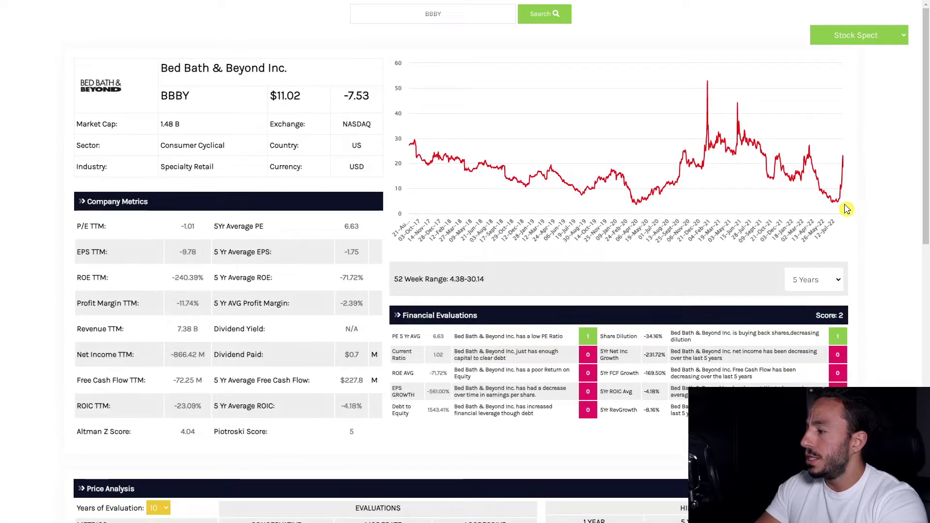
{"action": "scroll", "coordinate": [846, 209], "scroll_direction": "down", "scroll_amount": 3}
{"action": "scroll", "coordinate": [843, 203], "scroll_direction": "up", "scroll_amount": 2}
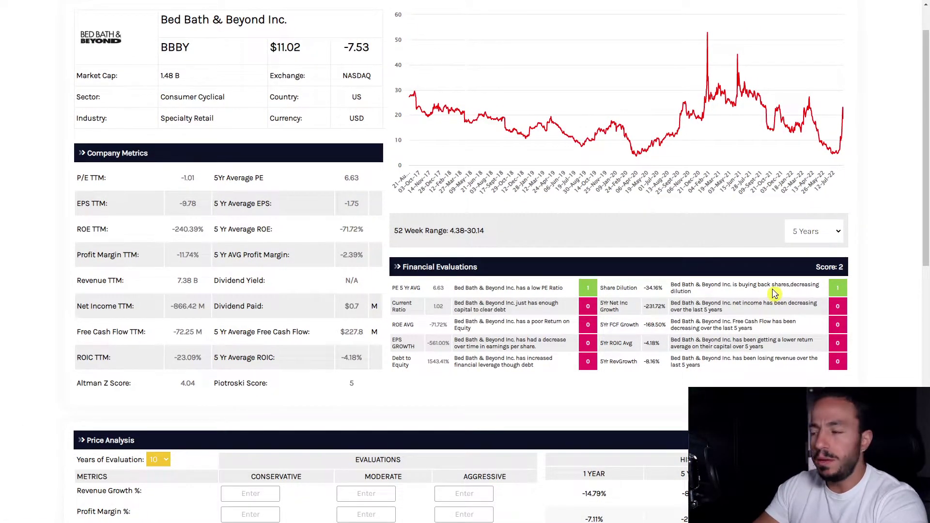
{"action": "scroll", "coordinate": [774, 294], "scroll_direction": "up", "scroll_amount": 1}
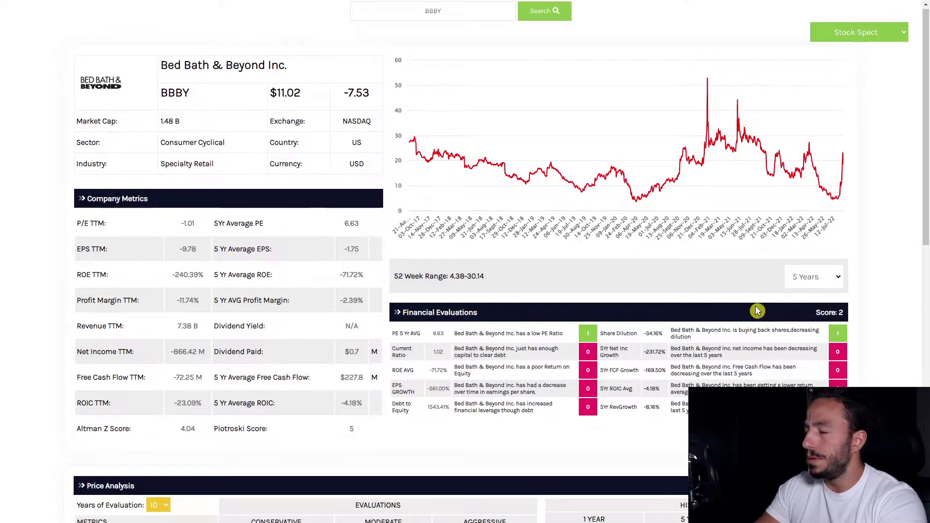
{"action": "scroll", "coordinate": [758, 316], "scroll_direction": "down", "scroll_amount": 4}
{"action": "scroll", "coordinate": [758, 310], "scroll_direction": "up", "scroll_amount": 2}
{"action": "scroll", "coordinate": [753, 301], "scroll_direction": "down", "scroll_amount": 3}
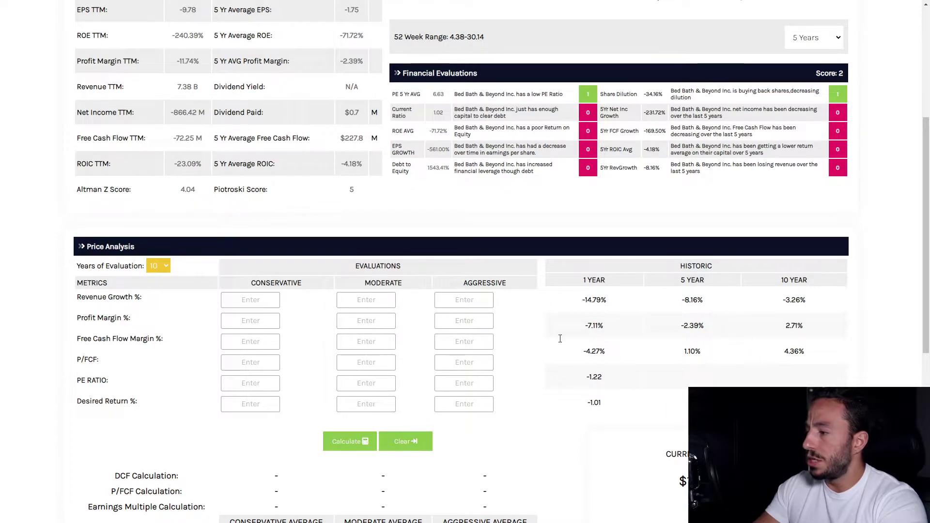
{"action": "scroll", "coordinate": [545, 333], "scroll_direction": "up", "scroll_amount": 3}
{"action": "scroll", "coordinate": [545, 333], "scroll_direction": "up", "scroll_amount": 2}
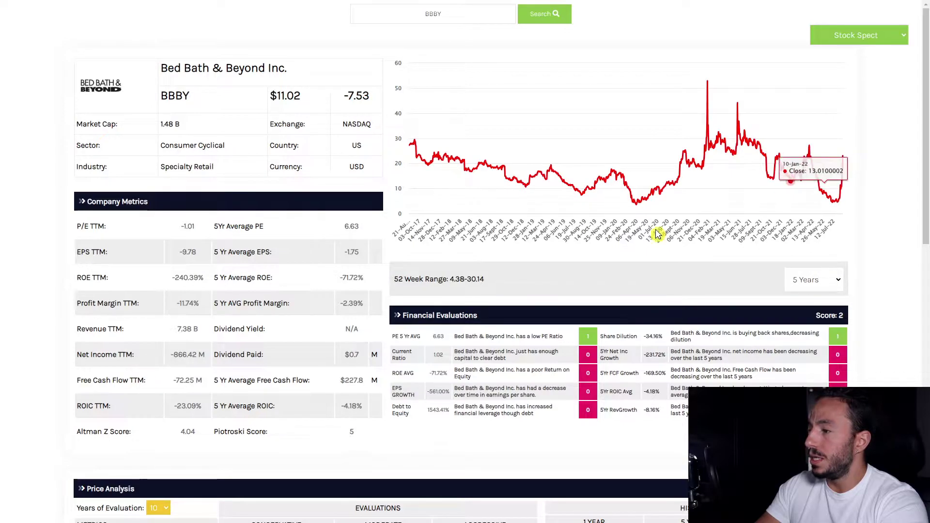
{"action": "left_click_drag", "start_coordinate": [449, 280], "coordinate": [472, 279]}
{"action": "left_click", "coordinate": [451, 280]}
{"action": "double_click", "coordinate": [452, 280]}
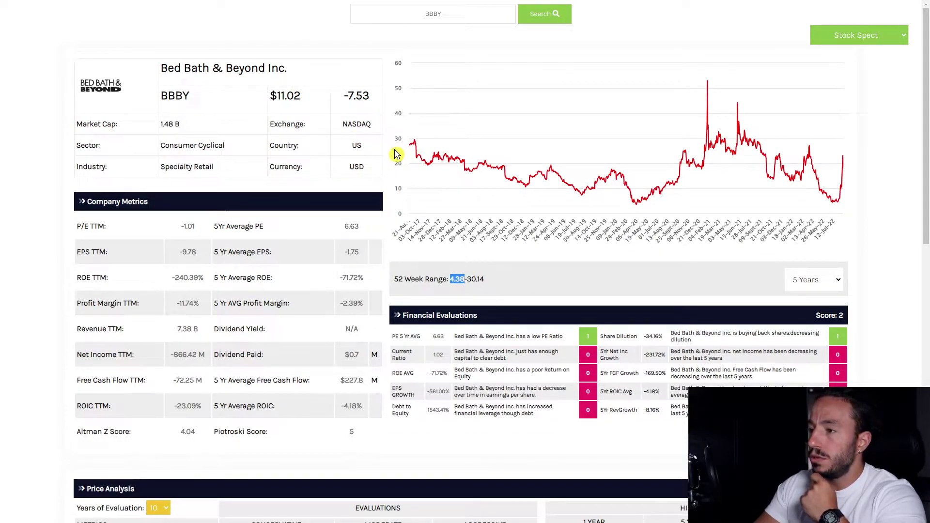
{"action": "scroll", "coordinate": [586, 271], "scroll_direction": "down", "scroll_amount": 8}
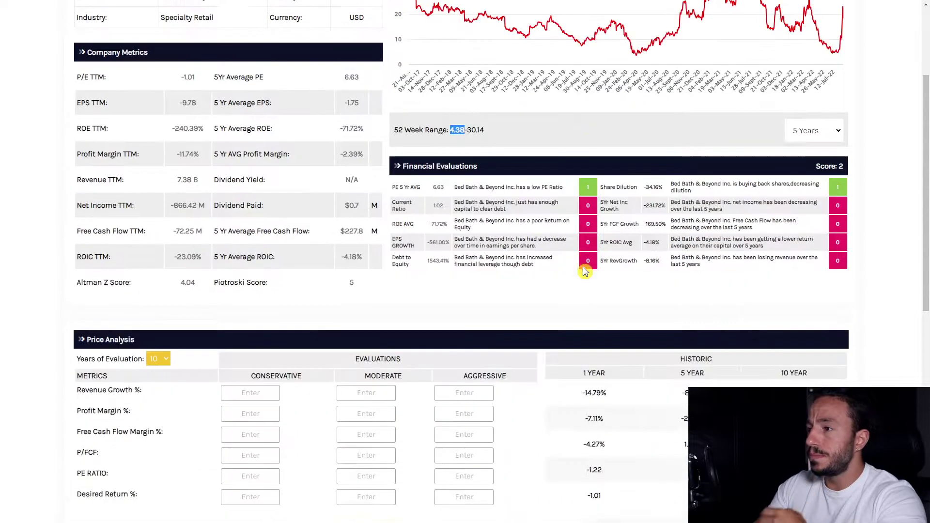
{"action": "scroll", "coordinate": [581, 266], "scroll_direction": "up", "scroll_amount": 4}
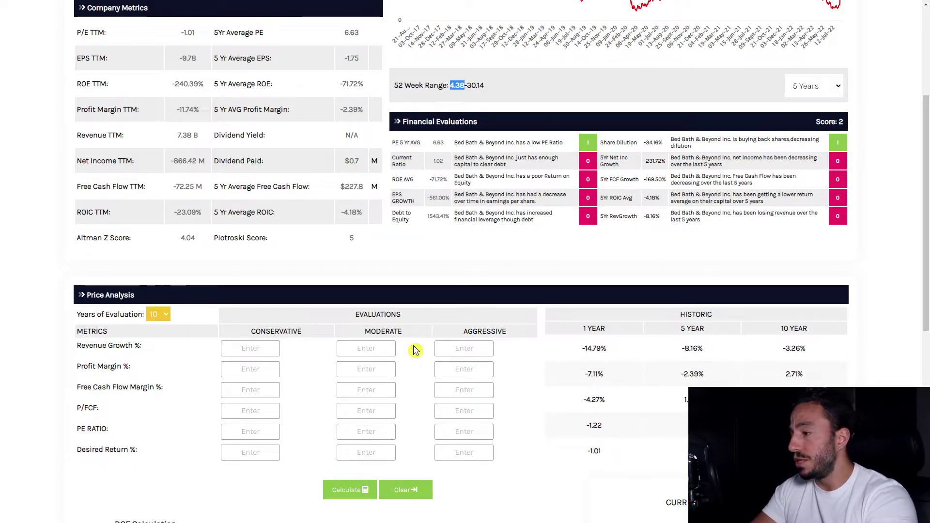
- Look over the Price Analysis assumptions: revenue growth -8/-5/0, P/FCF 1/4/6, 13% desired return
{"action": "scroll", "coordinate": [630, 281], "scroll_direction": "down", "scroll_amount": 3}
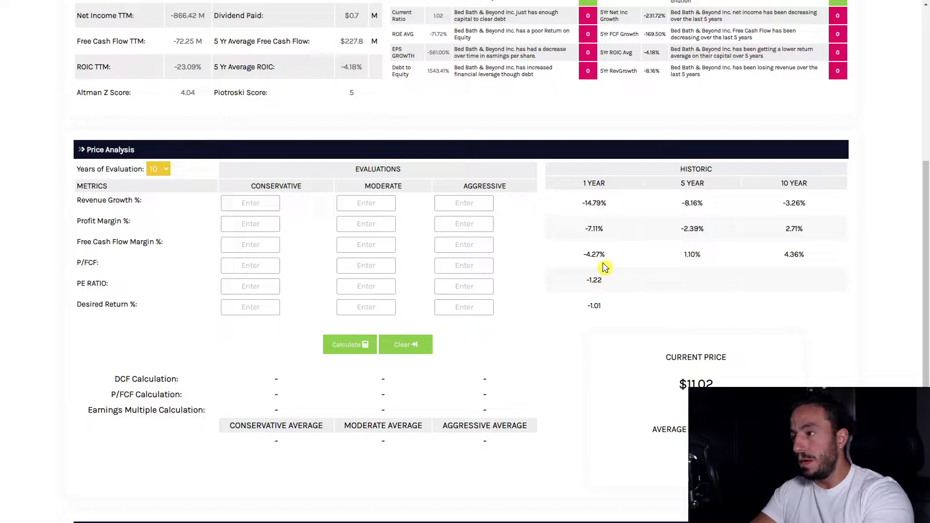
{"action": "scroll", "coordinate": [605, 267], "scroll_direction": "up", "scroll_amount": 4}
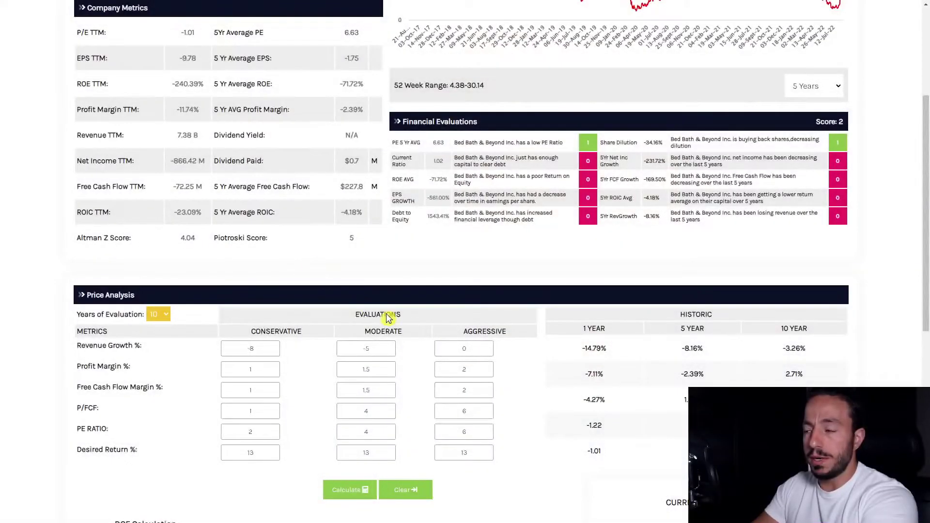
- Revise revenue growth to -3/-2/0 and clear the conservative free cash flow margin, referencing the 2.71% historic margin
{"action": "scroll", "coordinate": [417, 319], "scroll_direction": "down", "scroll_amount": 1}
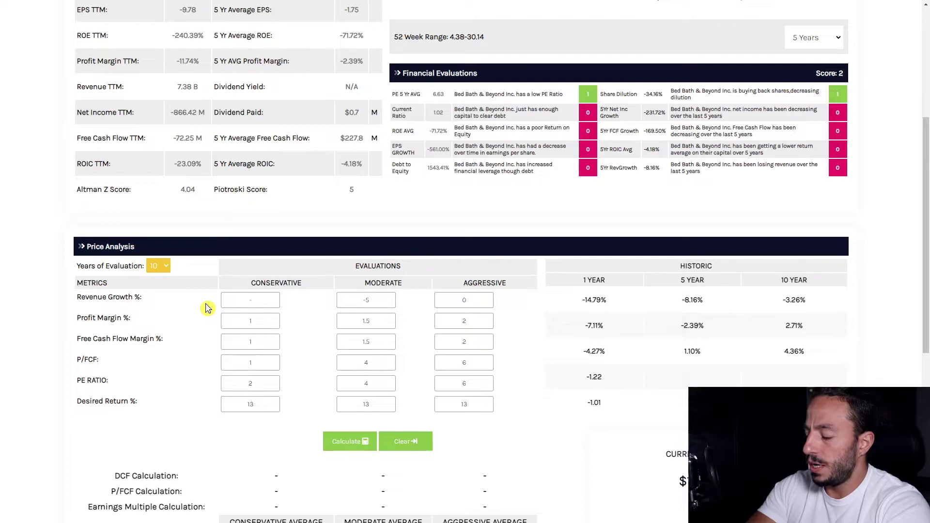
{"action": "left_click", "coordinate": [395, 305]}
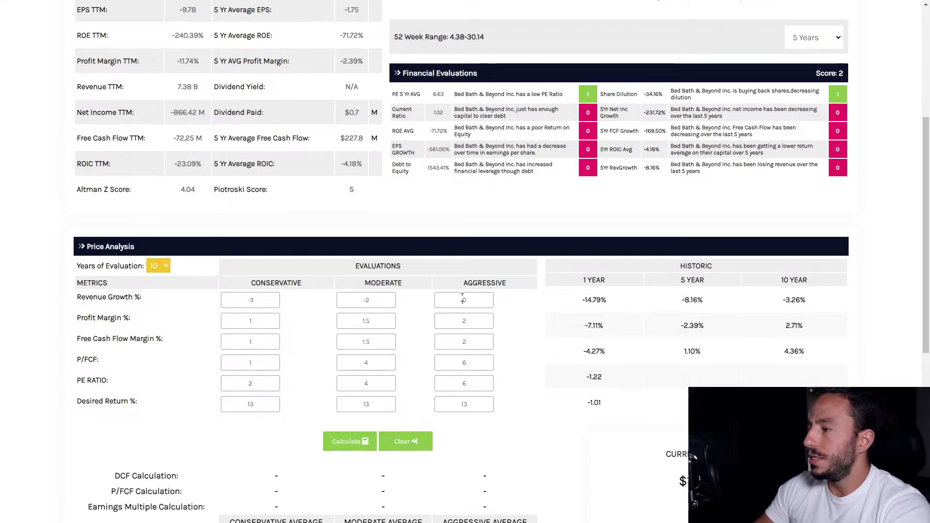
{"action": "left_click", "coordinate": [479, 299]}
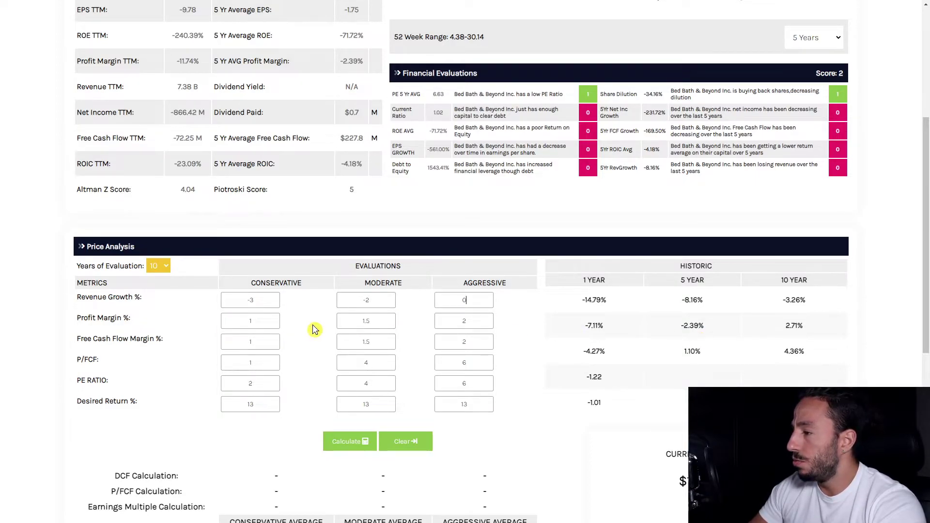
{"action": "left_click_drag", "start_coordinate": [781, 326], "coordinate": [830, 323]}
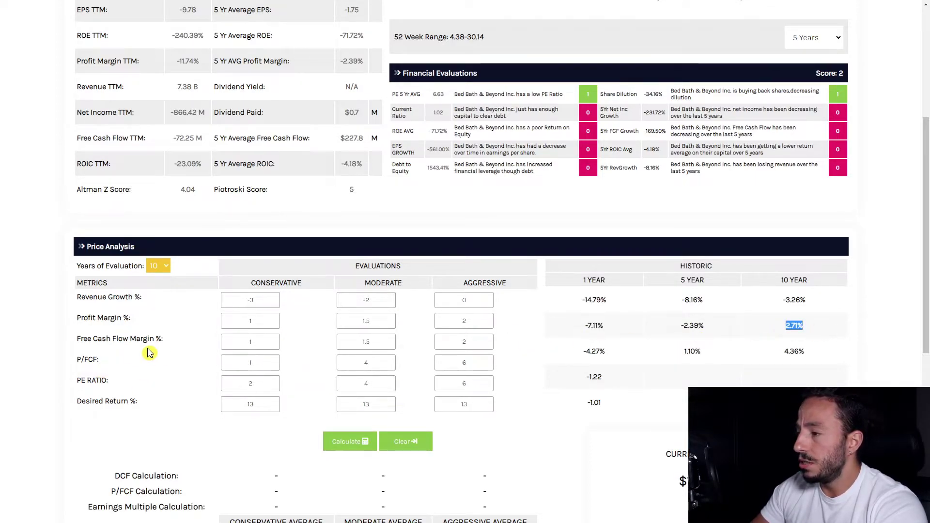
{"action": "double_click", "coordinate": [229, 344]}
{"action": "key", "text": "BackSpace"}
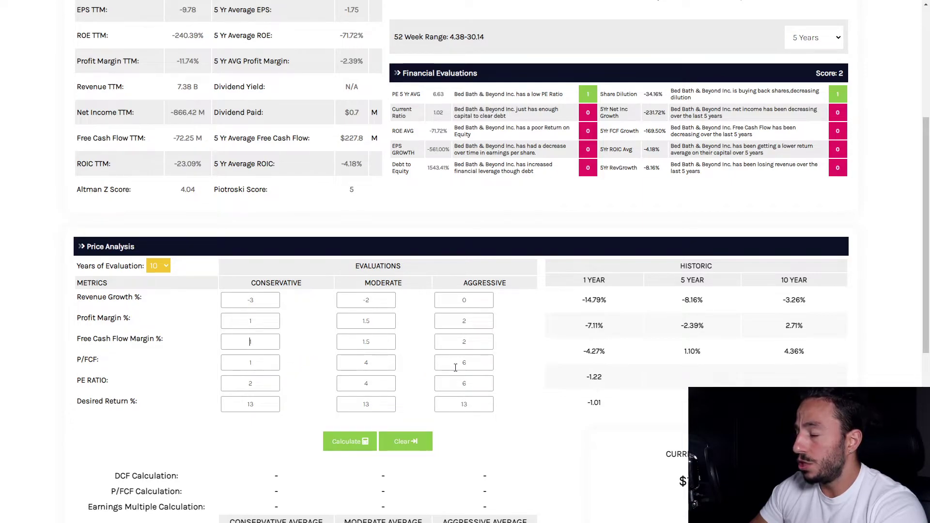
- Set PE ratio assumptions to 2/4/6 against historic P/FCF -1.22 and PE -1.01, and edit aggressive P/FCF
{"action": "left_click_drag", "start_coordinate": [589, 379], "coordinate": [613, 378]}
{"action": "left_click", "coordinate": [595, 378]}
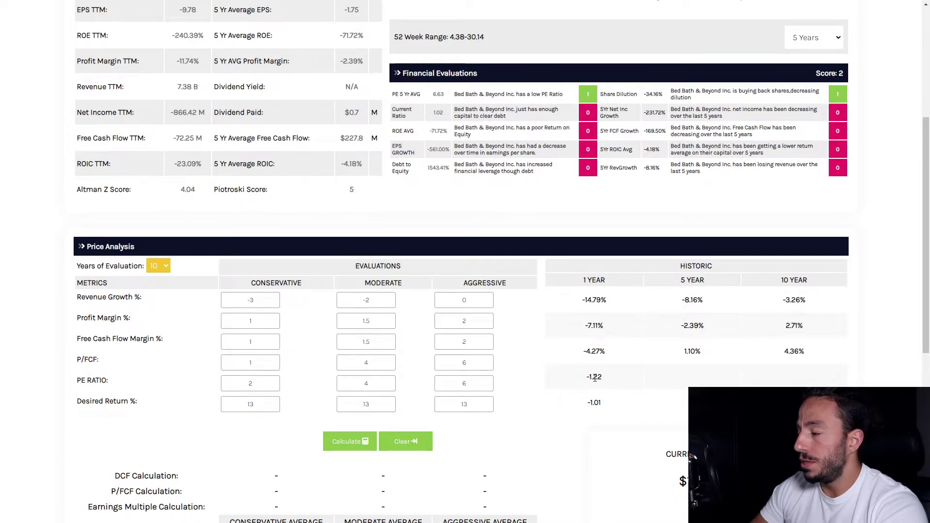
{"action": "left_click_drag", "start_coordinate": [586, 405], "coordinate": [611, 404]}
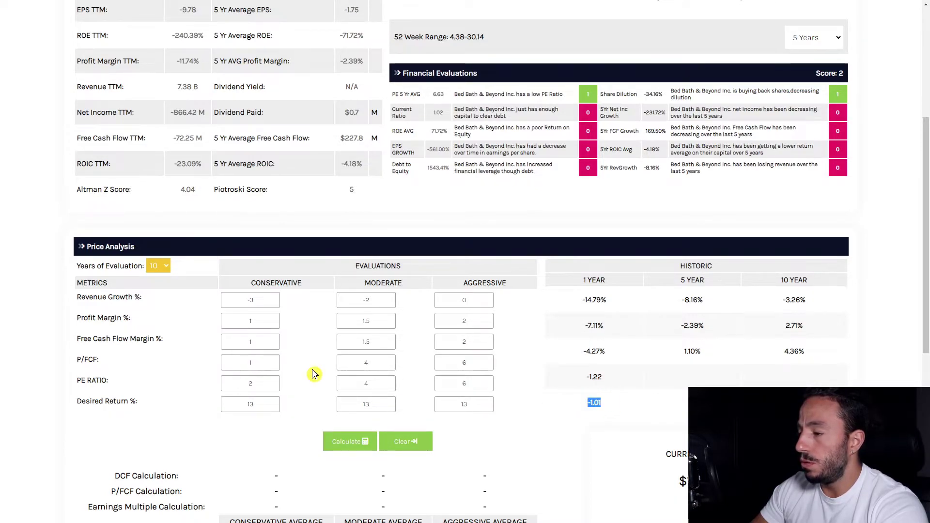
{"action": "scroll", "coordinate": [396, 353], "scroll_direction": "up", "scroll_amount": 4}
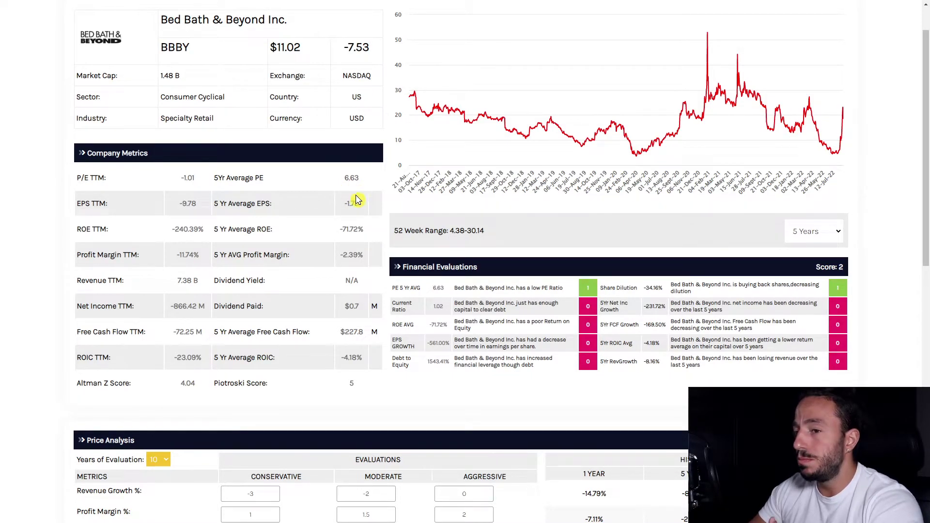
{"action": "scroll", "coordinate": [357, 200], "scroll_direction": "down", "scroll_amount": 4}
{"action": "left_click_drag", "start_coordinate": [470, 385], "coordinate": [450, 388]}
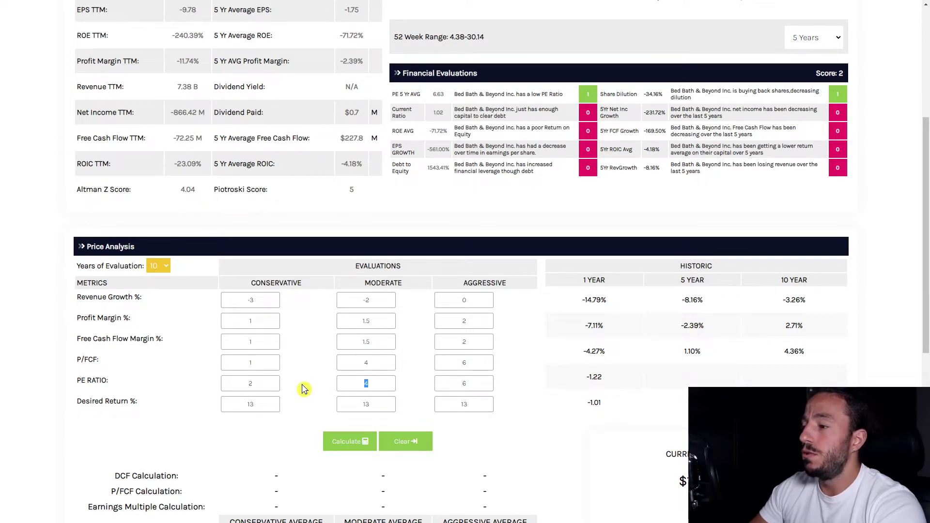
{"action": "left_click_drag", "start_coordinate": [257, 386], "coordinate": [230, 391]}
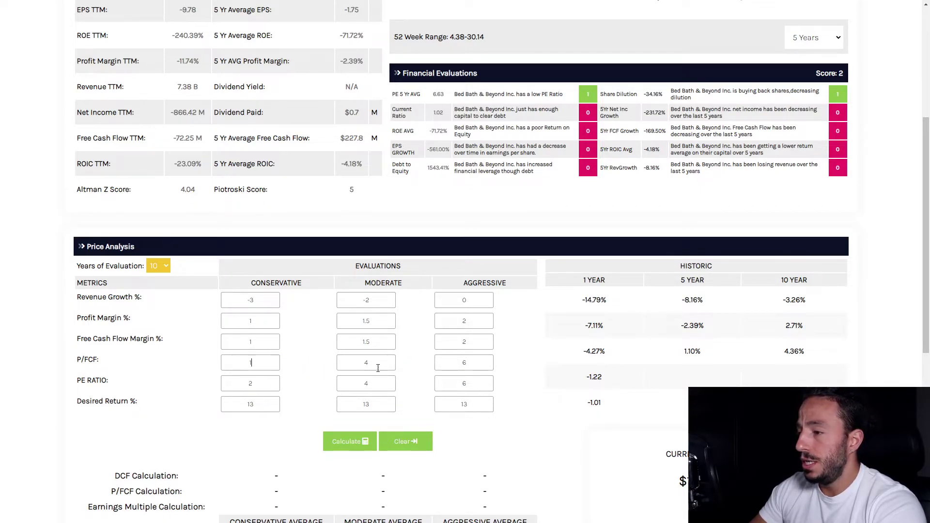
{"action": "left_click", "coordinate": [456, 370]}
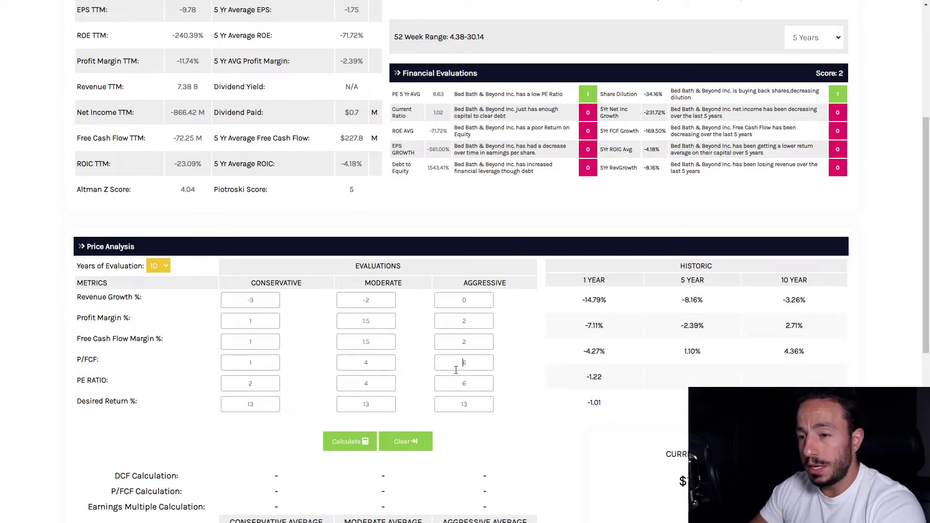
{"action": "scroll", "coordinate": [456, 370], "scroll_direction": "down", "scroll_amount": 4}
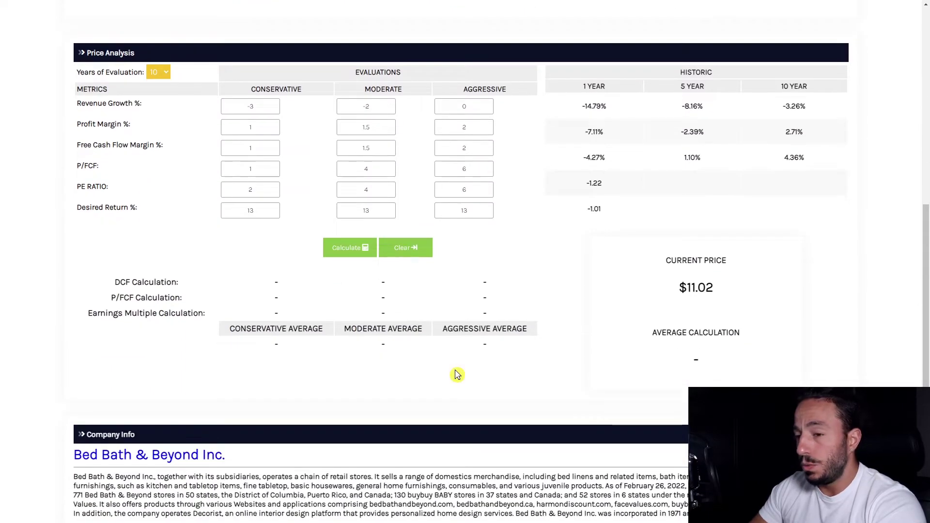
- Calculate the valuation and highlight the overall average fair value of 5.88
{"action": "left_click", "coordinate": [349, 247]}
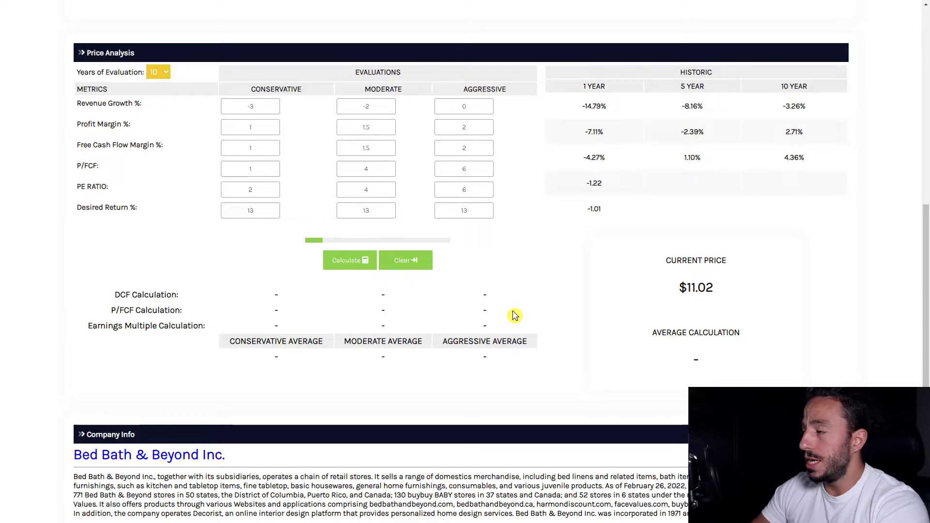
{"action": "scroll", "coordinate": [515, 316], "scroll_direction": "up", "scroll_amount": 1}
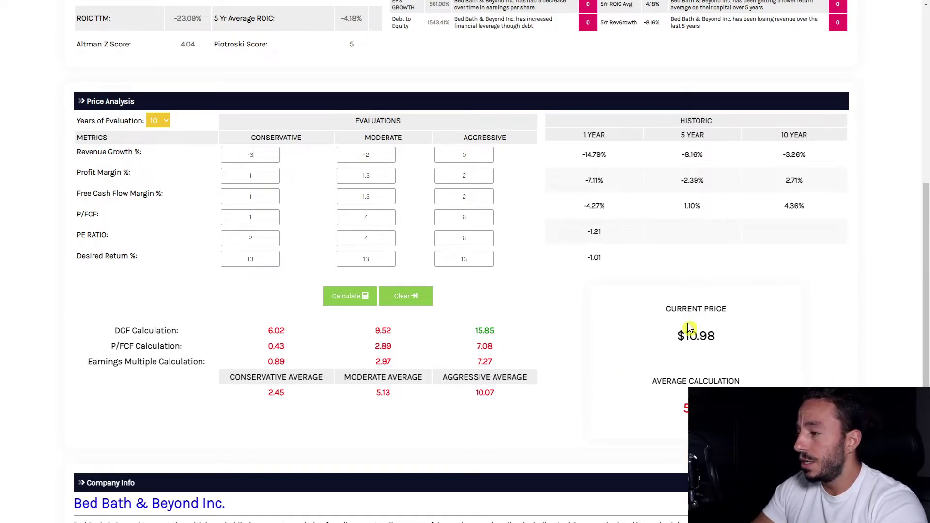
{"action": "left_click_drag", "start_coordinate": [678, 340], "coordinate": [764, 338]}
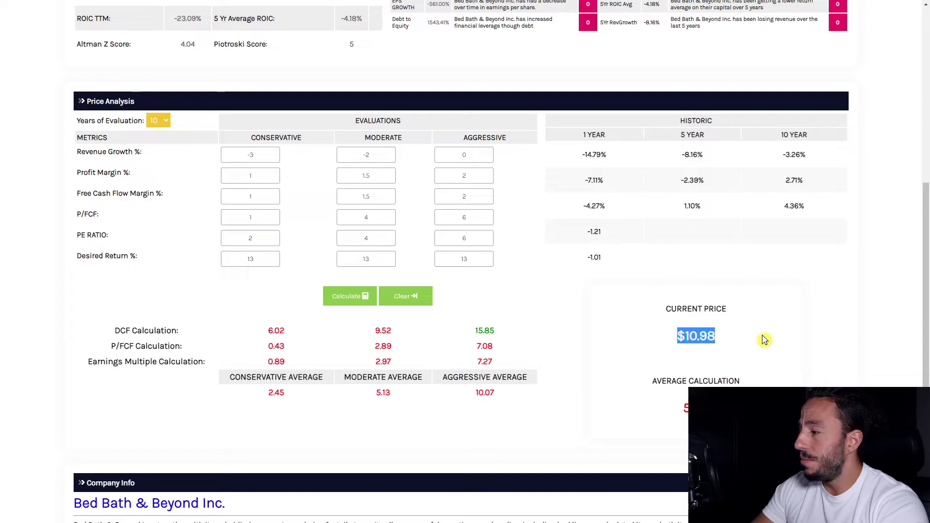
{"action": "scroll", "coordinate": [764, 337], "scroll_direction": "down", "scroll_amount": 2}
{"action": "left_click_drag", "start_coordinate": [680, 314], "coordinate": [711, 315]}
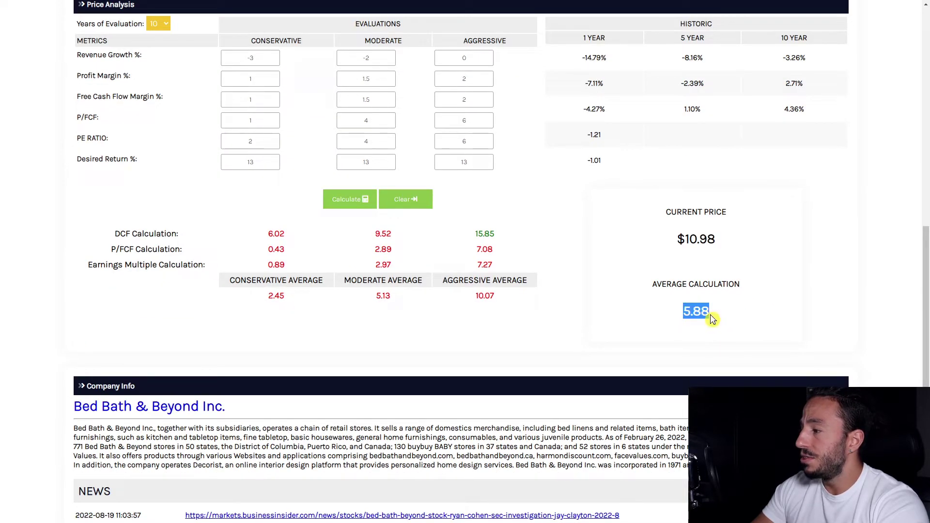
{"action": "left_click", "coordinate": [694, 316]}
{"action": "double_click", "coordinate": [696, 315]}
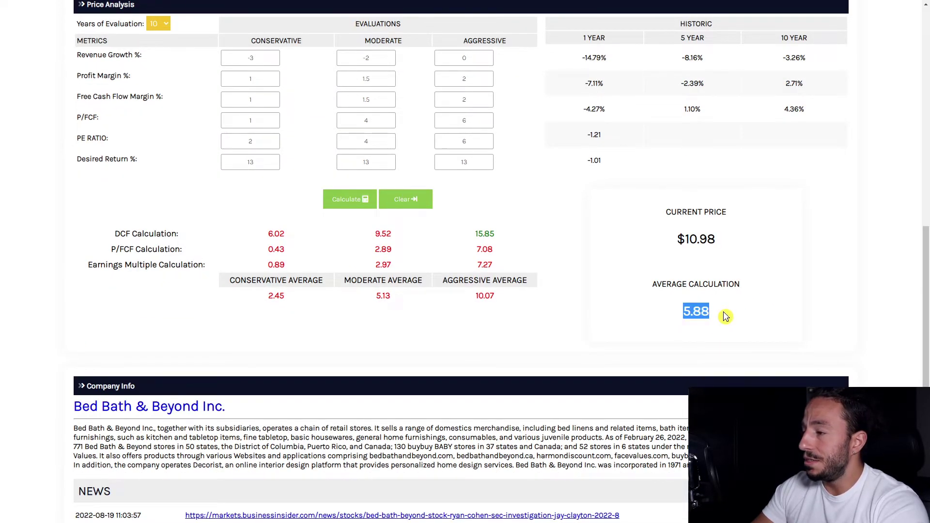
- Review the DCF, P/FCF and earnings multiple results, including the moderate average of 5.13
{"action": "scroll", "coordinate": [726, 316], "scroll_direction": "up", "scroll_amount": 4}
{"action": "scroll", "coordinate": [515, 442], "scroll_direction": "down", "scroll_amount": 3}
{"action": "scroll", "coordinate": [340, 217], "scroll_direction": "up", "scroll_amount": 3}
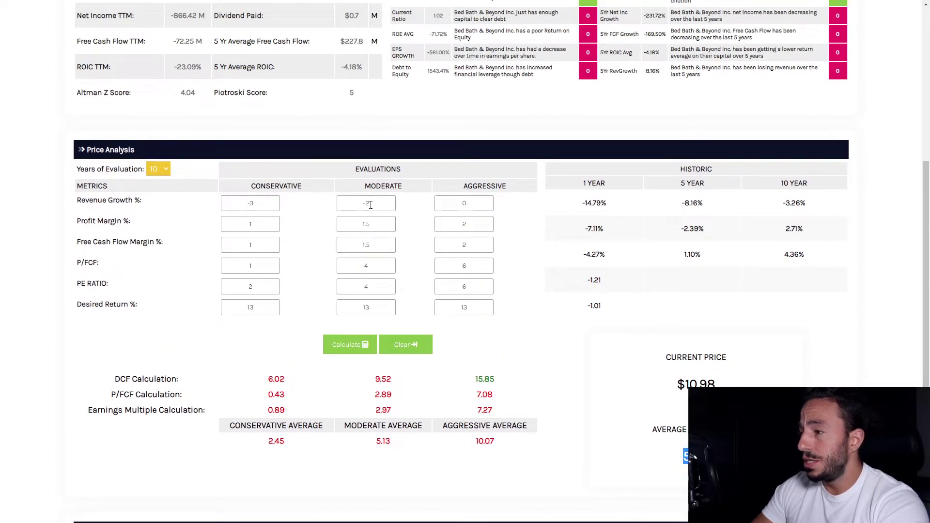
{"action": "double_click", "coordinate": [385, 441]}
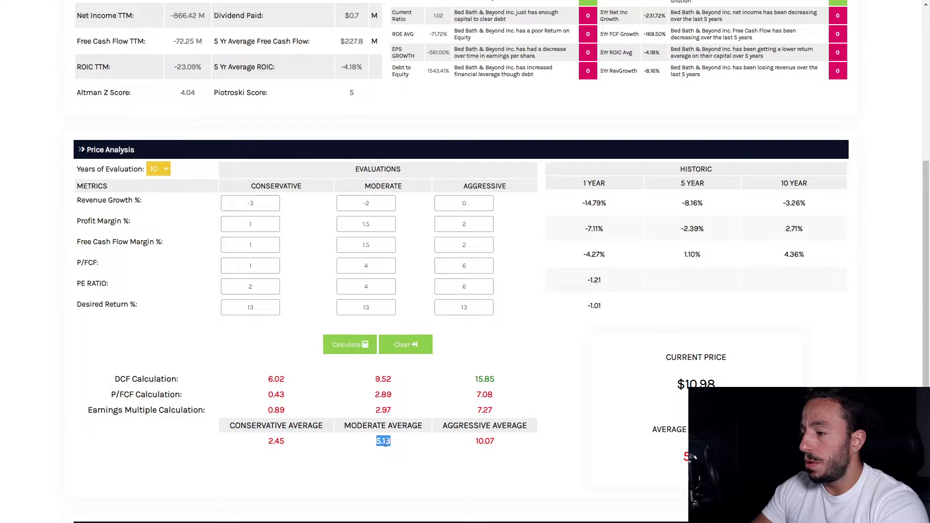
{"action": "left_click", "coordinate": [379, 450]}
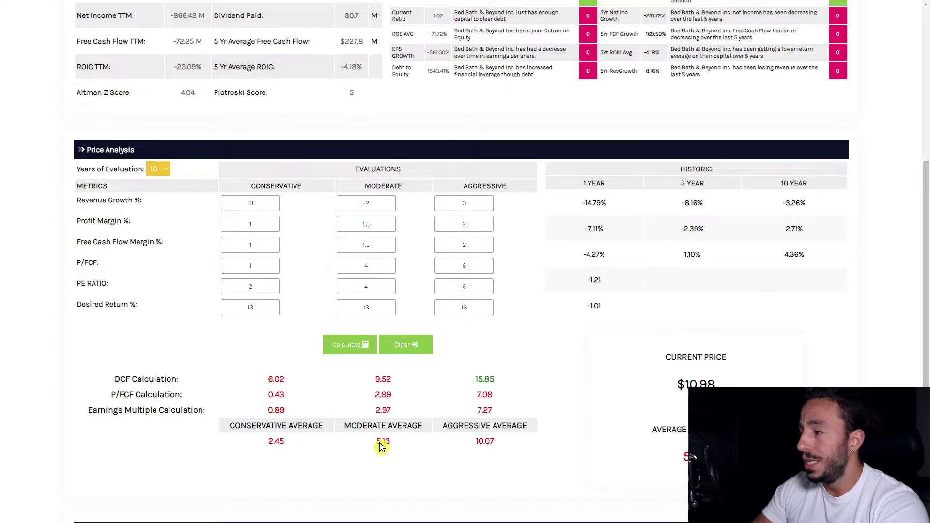
{"action": "scroll", "coordinate": [485, 388], "scroll_direction": "up", "scroll_amount": 3}
{"action": "scroll", "coordinate": [617, 291], "scroll_direction": "down", "scroll_amount": 4}
{"action": "scroll", "coordinate": [692, 354], "scroll_direction": "up", "scroll_amount": 4}
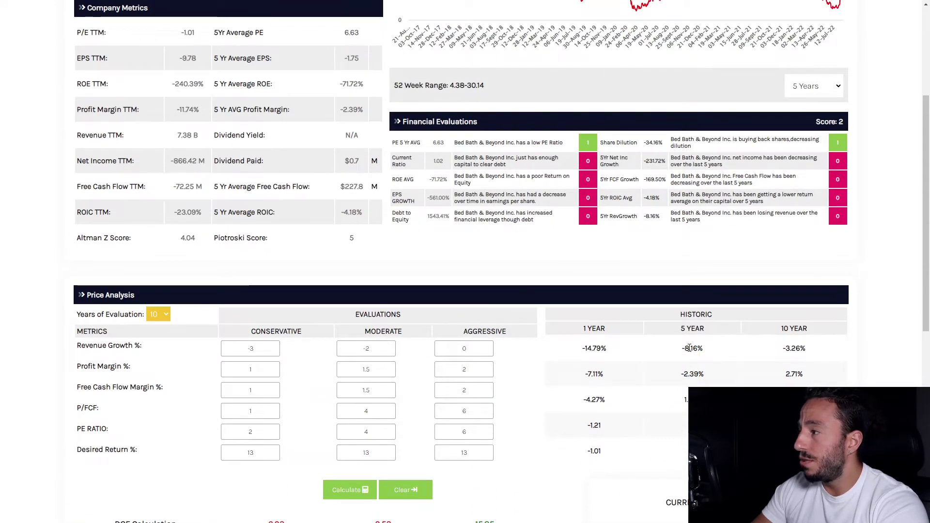
{"action": "scroll", "coordinate": [691, 356], "scroll_direction": "down", "scroll_amount": 4}
{"action": "scroll", "coordinate": [339, 291], "scroll_direction": "up", "scroll_amount": 3}
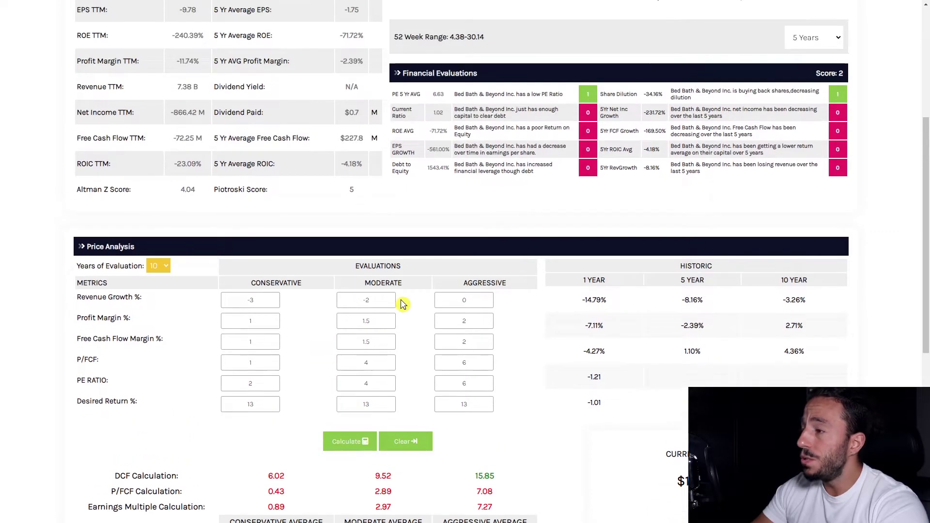
{"action": "scroll", "coordinate": [403, 304], "scroll_direction": "up", "scroll_amount": 1}
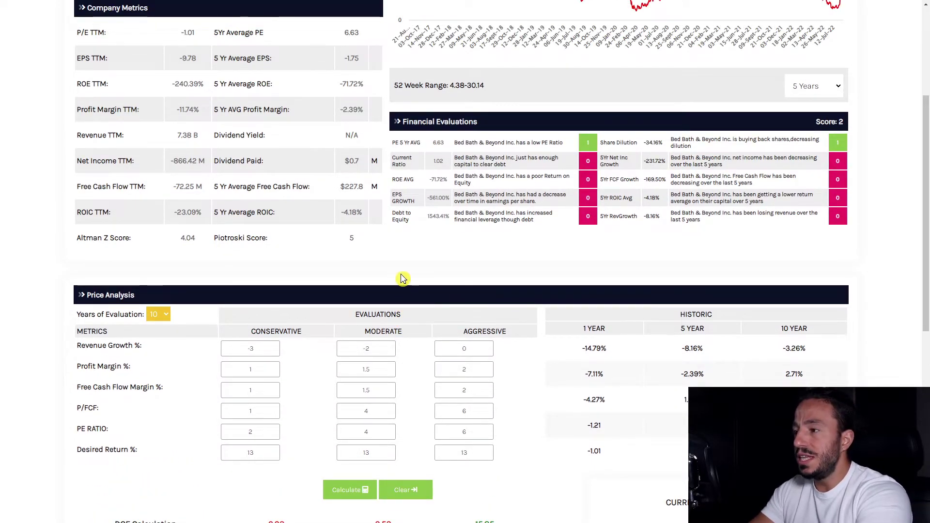
{"action": "scroll", "coordinate": [406, 286], "scroll_direction": "down", "scroll_amount": 4}
{"action": "scroll", "coordinate": [421, 291], "scroll_direction": "up", "scroll_amount": 8}
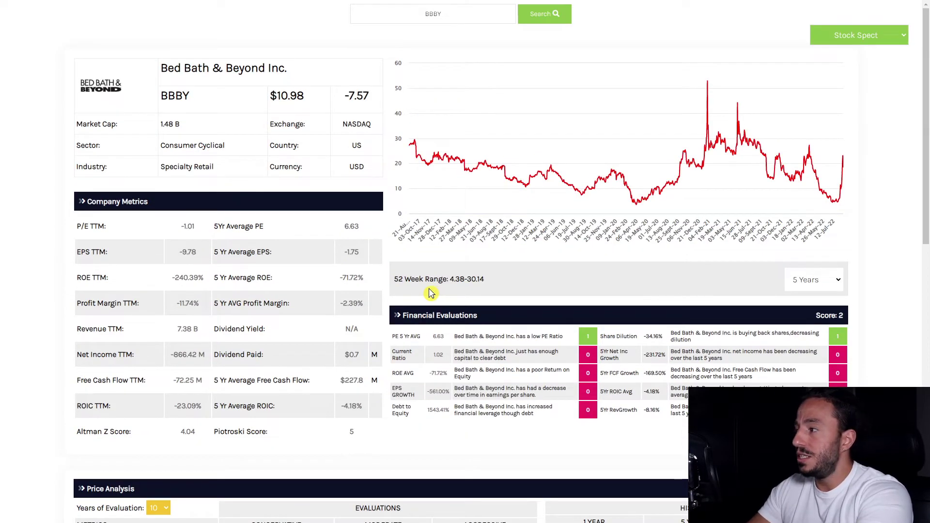
{"action": "scroll", "coordinate": [434, 291], "scroll_direction": "down", "scroll_amount": 5}
{"action": "scroll", "coordinate": [428, 289], "scroll_direction": "down", "scroll_amount": 4}
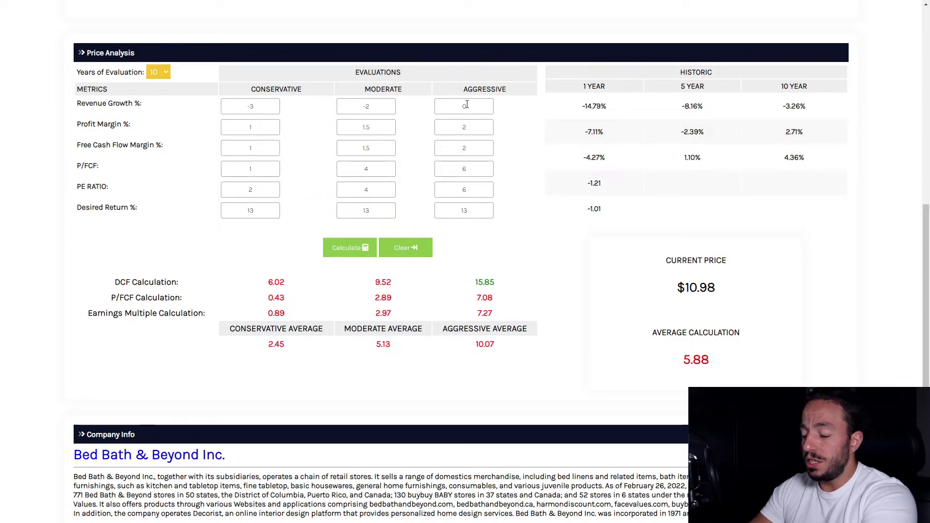
{"action": "scroll", "coordinate": [582, 357], "scroll_direction": "down", "scroll_amount": 4}
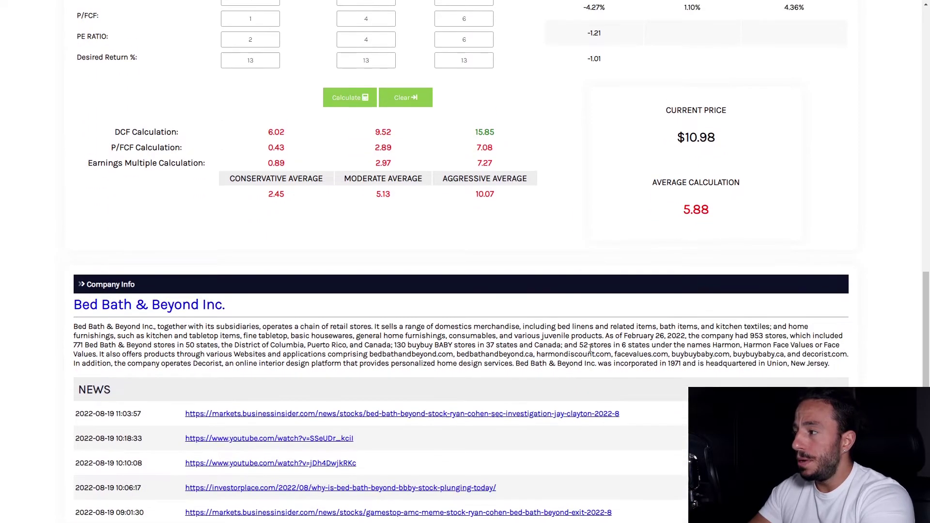
{"action": "scroll", "coordinate": [591, 353], "scroll_direction": "up", "scroll_amount": 3}
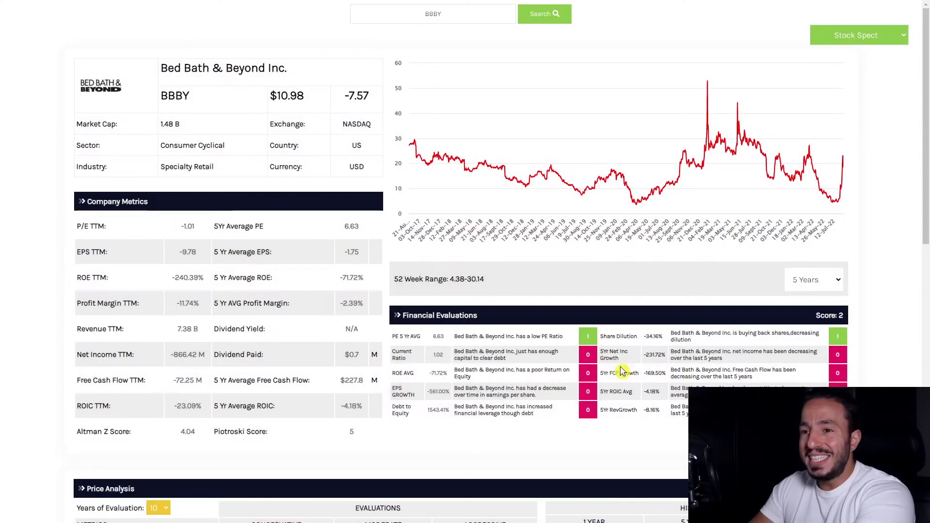
{"action": "scroll", "coordinate": [861, 309], "scroll_direction": "down", "scroll_amount": 3}
{"action": "scroll", "coordinate": [666, 242], "scroll_direction": "down", "scroll_amount": 4}
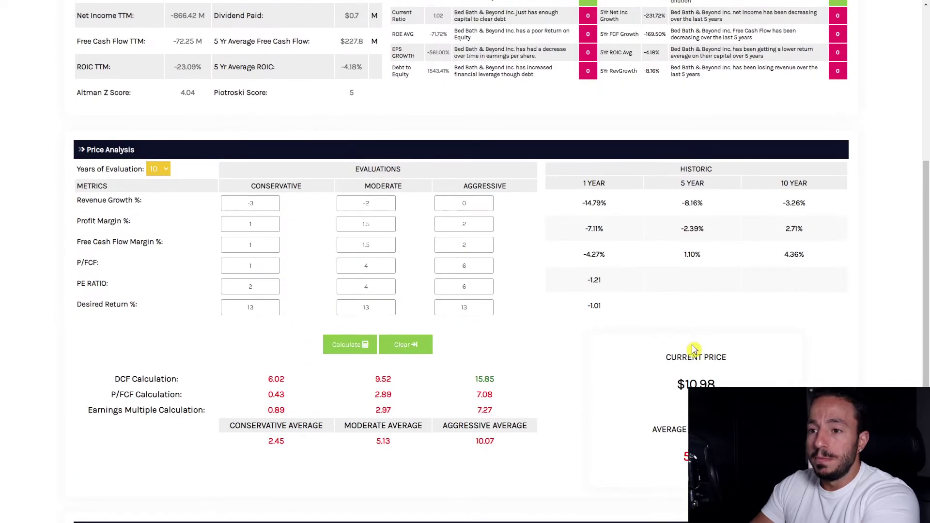
{"action": "scroll", "coordinate": [627, 421], "scroll_direction": "down", "scroll_amount": 5}
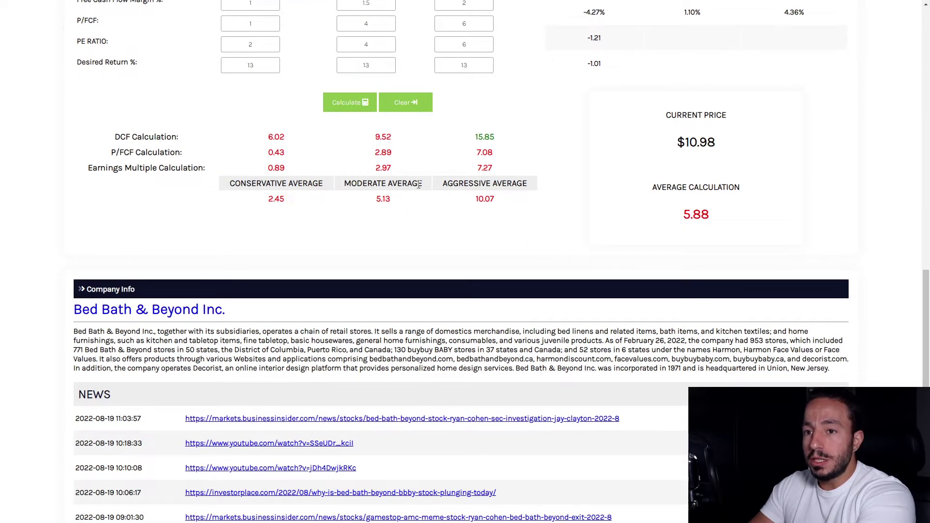
{"action": "scroll", "coordinate": [615, 210], "scroll_direction": "up", "scroll_amount": 7}
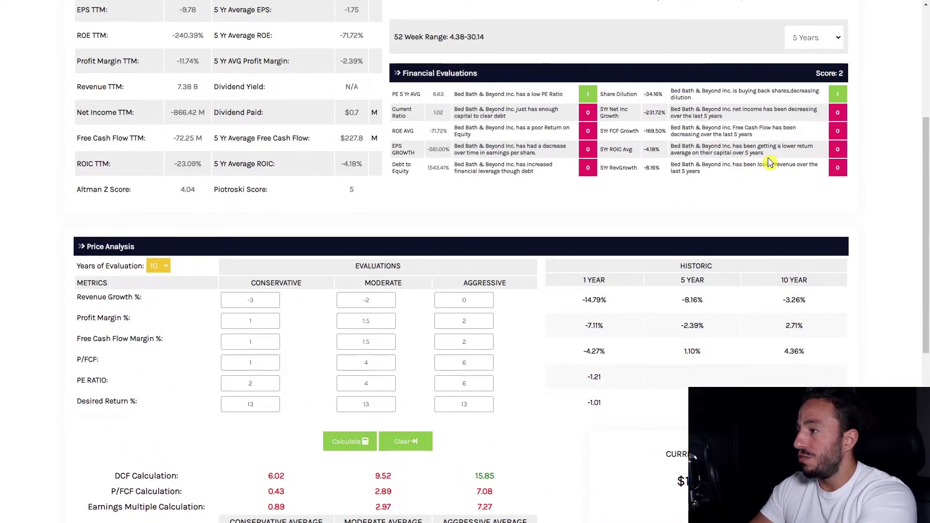
{"action": "scroll", "coordinate": [771, 162], "scroll_direction": "up", "scroll_amount": 1}
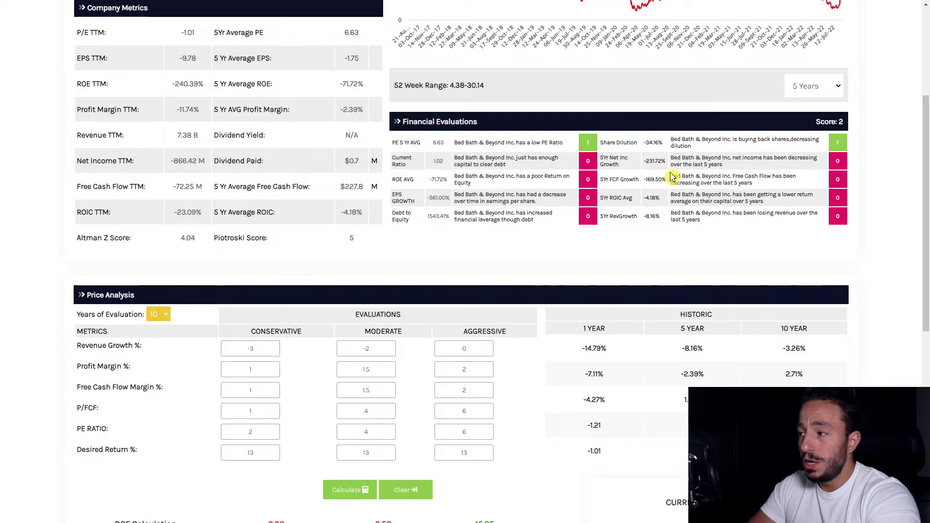
{"action": "scroll", "coordinate": [688, 252], "scroll_direction": "up", "scroll_amount": 3}
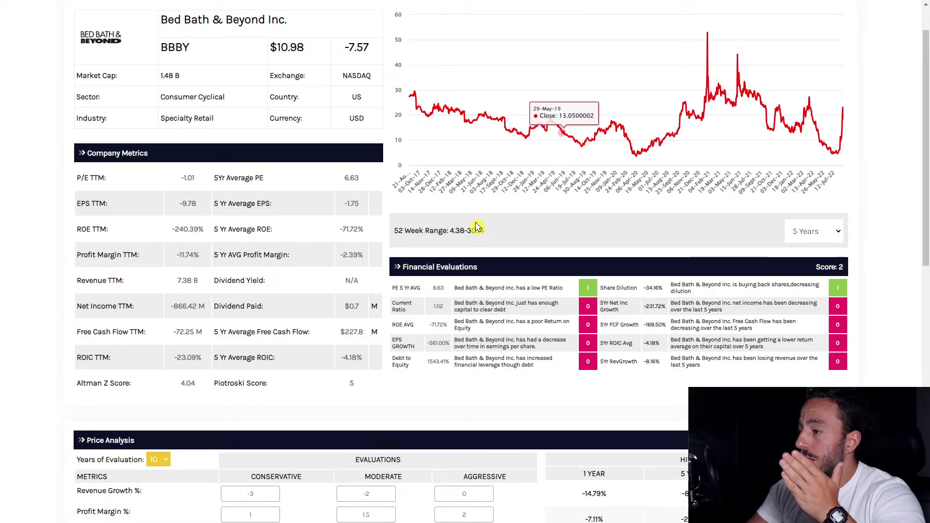
{"action": "left_click_drag", "start_coordinate": [472, 232], "coordinate": [497, 231]}
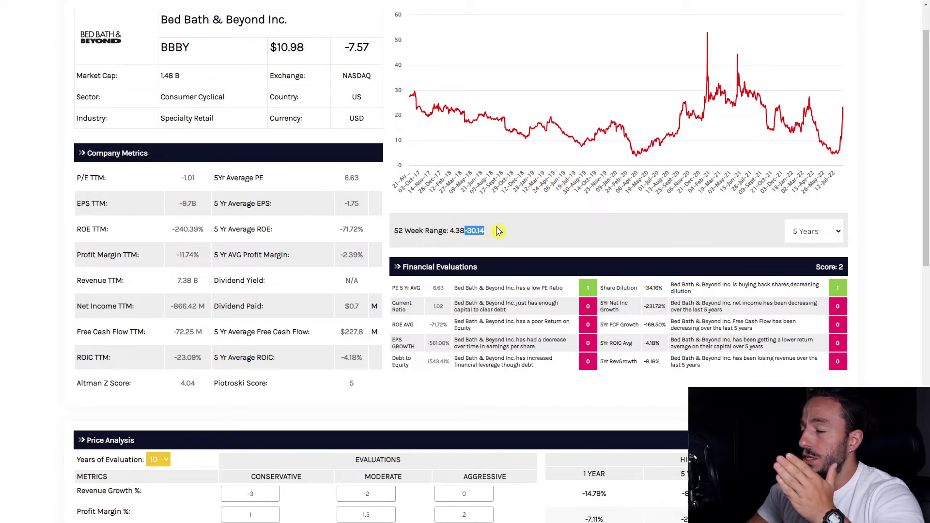
{"action": "scroll", "coordinate": [497, 231], "scroll_direction": "down", "scroll_amount": 4}
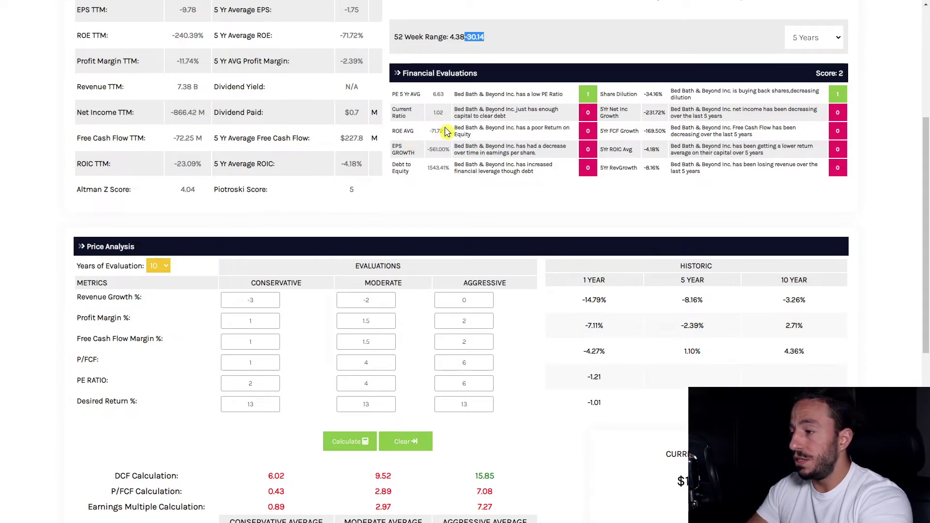
{"action": "scroll", "coordinate": [505, 203], "scroll_direction": "up", "scroll_amount": 3}
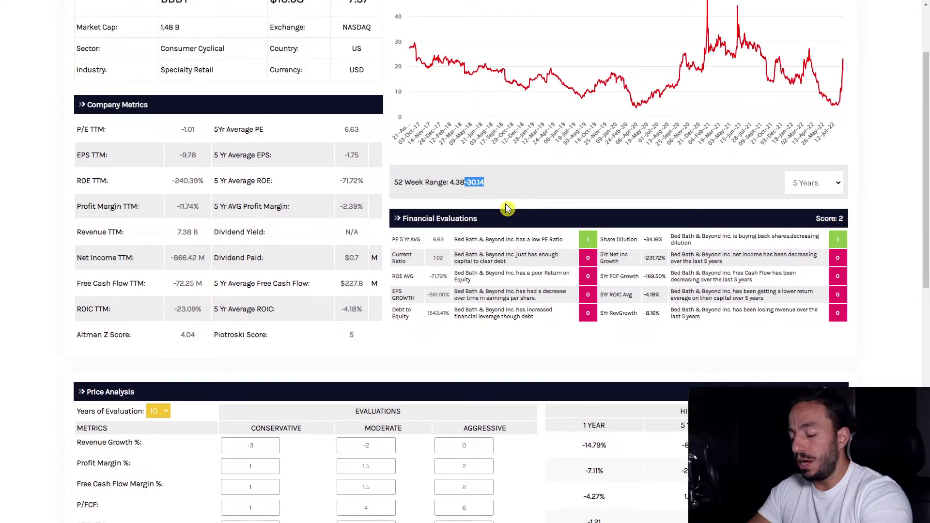
{"action": "scroll", "coordinate": [499, 209], "scroll_direction": "down", "scroll_amount": 2}
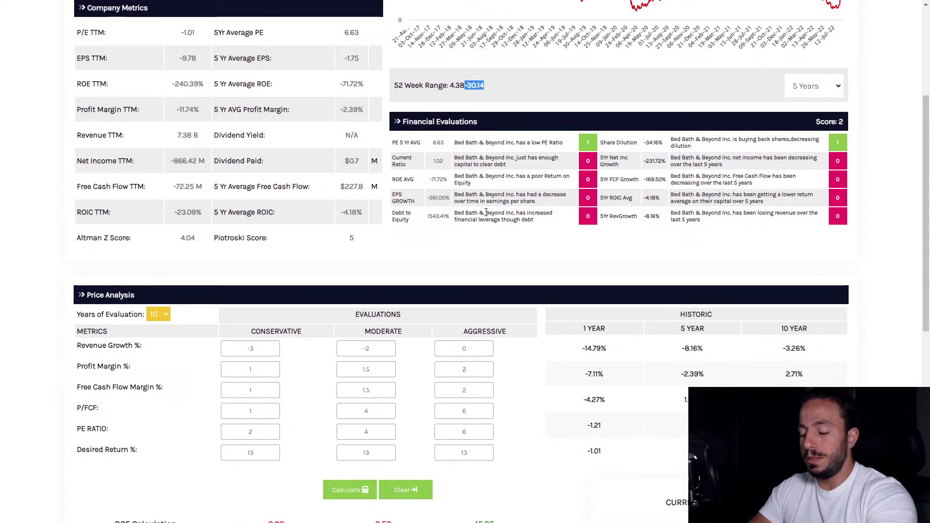
{"action": "scroll", "coordinate": [485, 213], "scroll_direction": "down", "scroll_amount": 2}
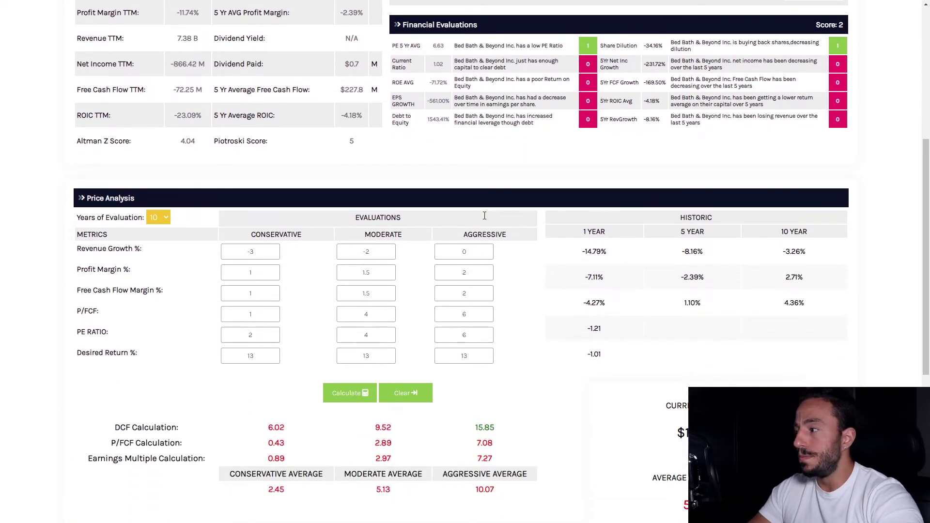
{"action": "scroll", "coordinate": [485, 219], "scroll_direction": "down", "scroll_amount": 5}
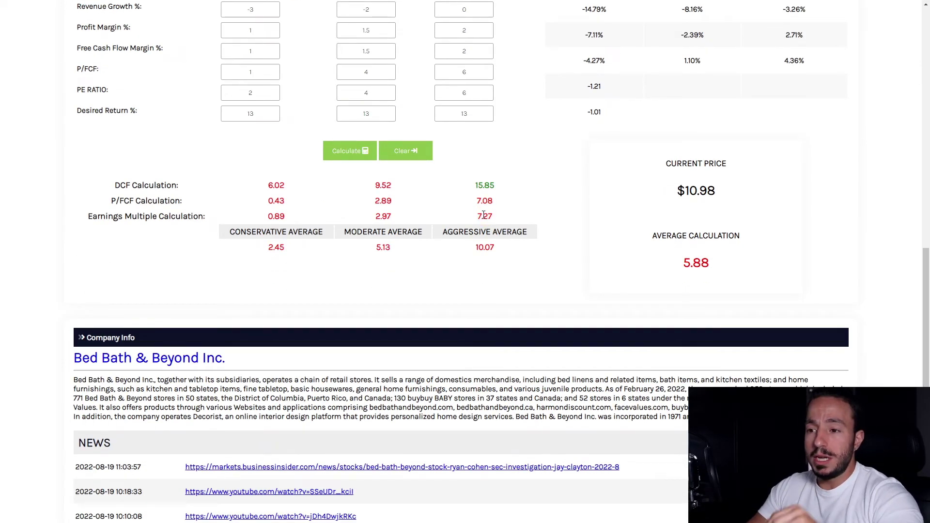
{"action": "scroll", "coordinate": [586, 258], "scroll_direction": "up", "scroll_amount": 9}
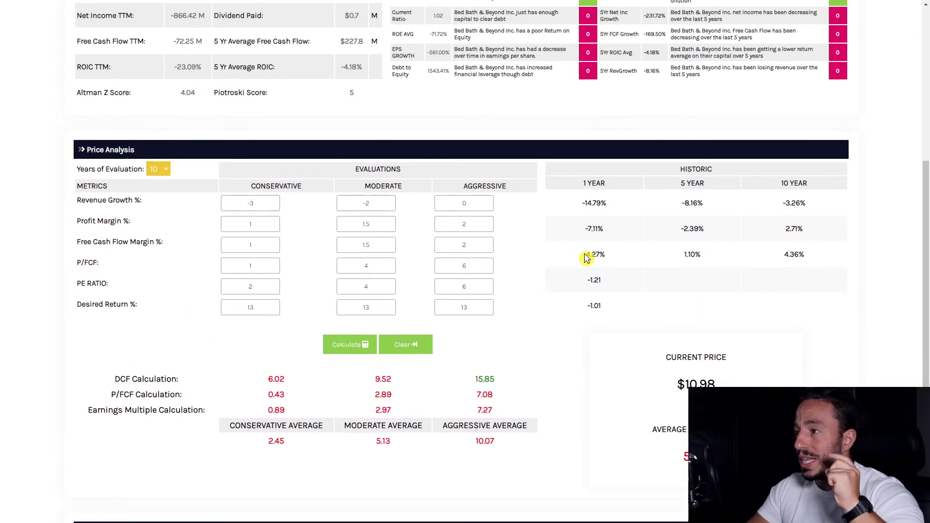
{"action": "scroll", "coordinate": [586, 238], "scroll_direction": "up", "scroll_amount": 2}
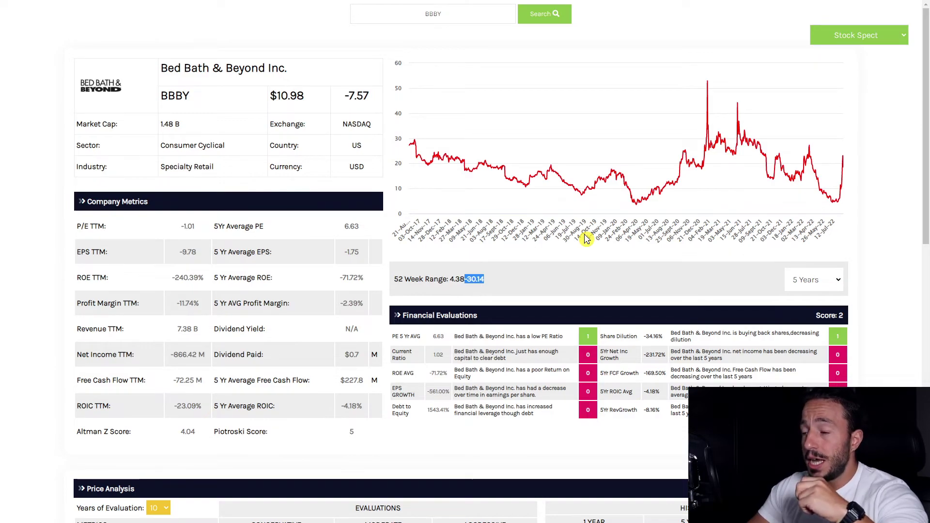
{"action": "scroll", "coordinate": [586, 238], "scroll_direction": "down", "scroll_amount": 4}
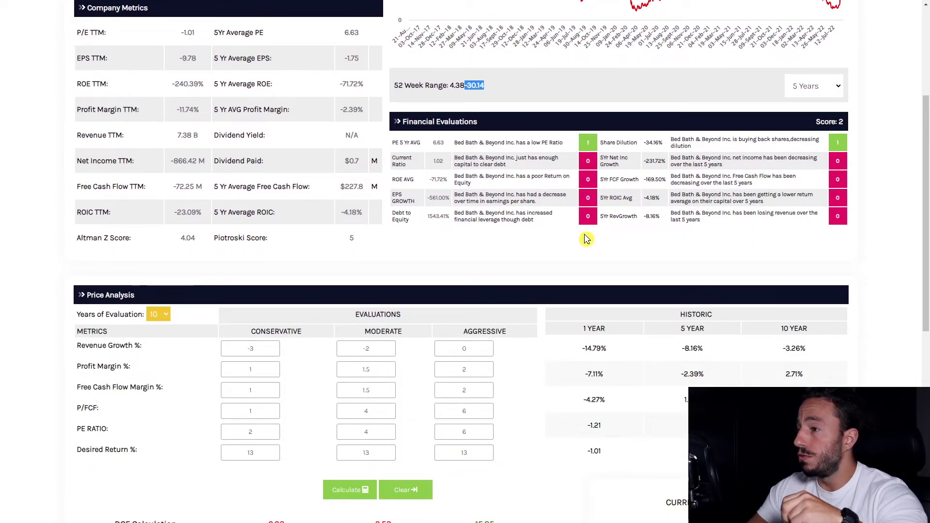
{"action": "scroll", "coordinate": [586, 238], "scroll_direction": "down", "scroll_amount": 3}
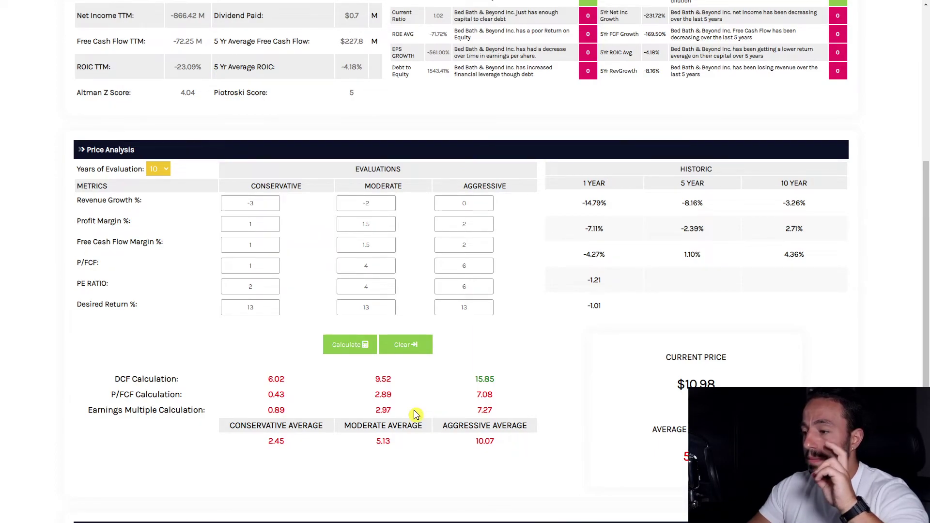
{"action": "scroll", "coordinate": [692, 458], "scroll_direction": "up", "scroll_amount": 7}
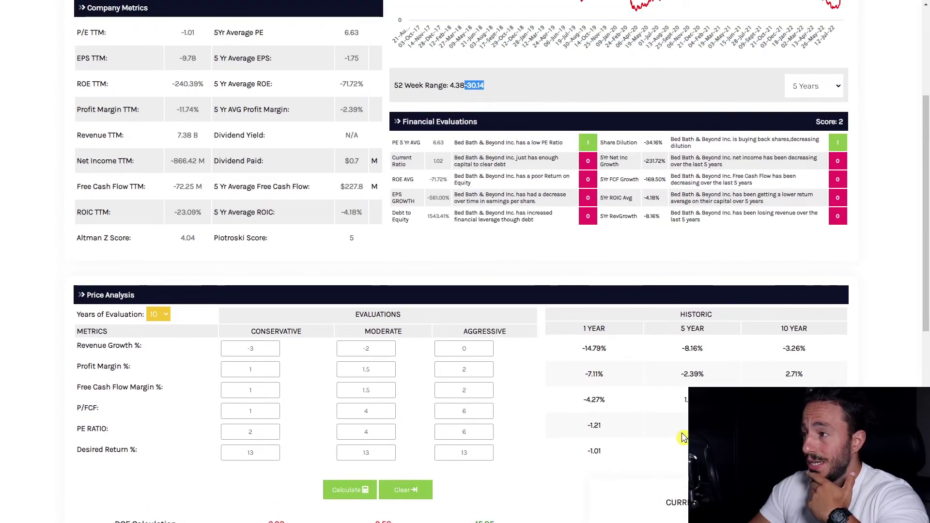
- Open BBBY's annual cash flow statement and mark net income of 685.11M (2017) and 424.86M (2018)
{"action": "left_click", "coordinate": [874, 60]}
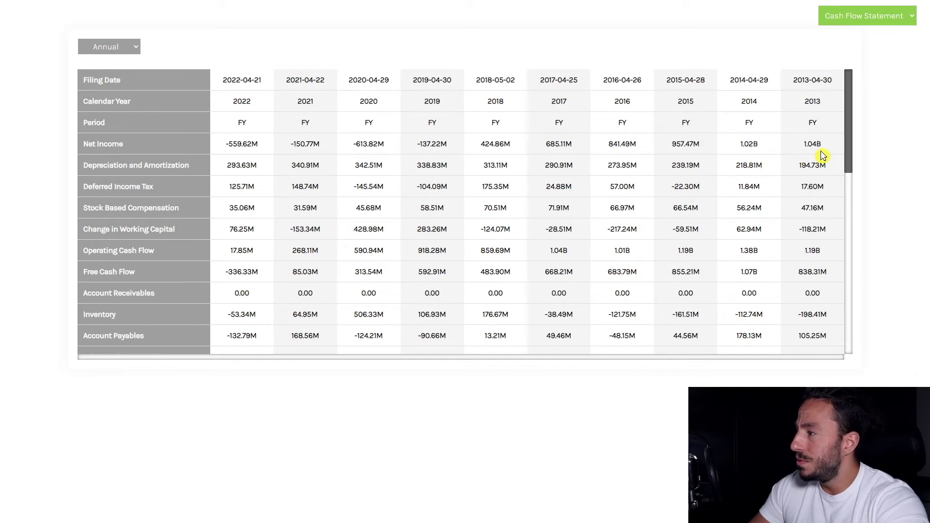
{"action": "left_click_drag", "start_coordinate": [579, 153], "coordinate": [544, 145]}
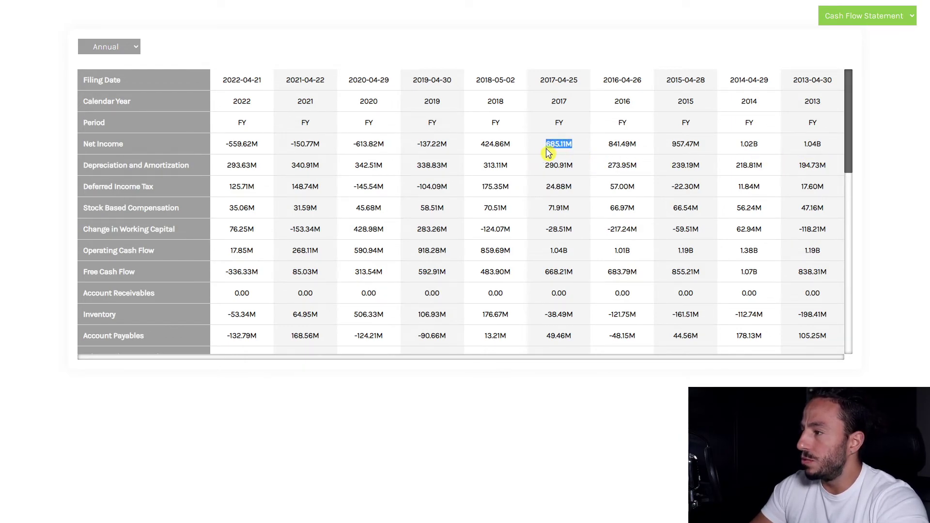
{"action": "left_click", "coordinate": [492, 146]}
{"action": "double_click", "coordinate": [507, 141]}
{"action": "left_click_drag", "start_coordinate": [291, 145], "coordinate": [465, 151]}
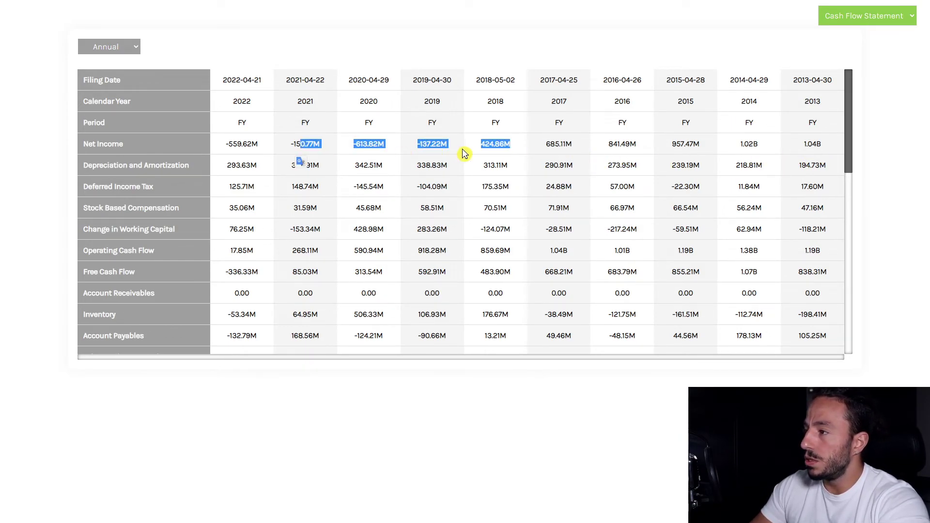
{"action": "left_click", "coordinate": [598, 150]}
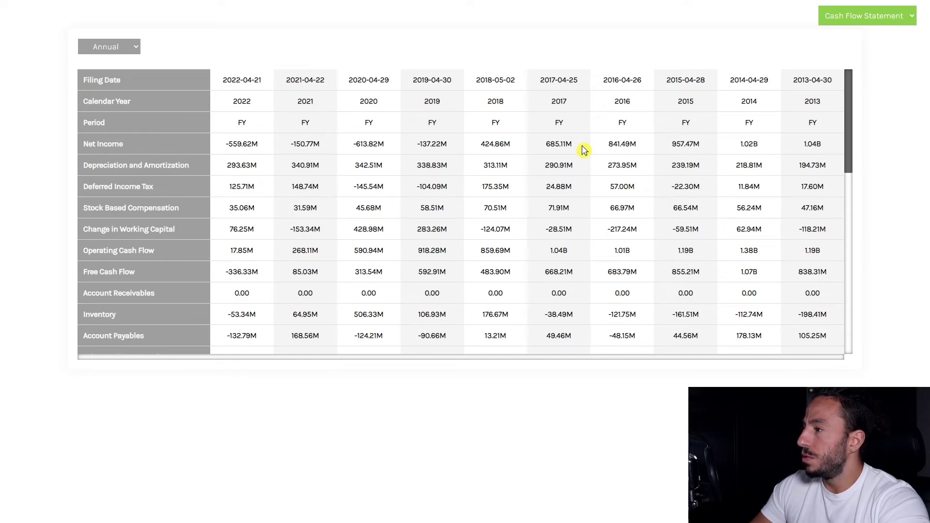
{"action": "left_click", "coordinate": [622, 143]}
{"action": "left_click_drag", "start_coordinate": [578, 148], "coordinate": [538, 149]}
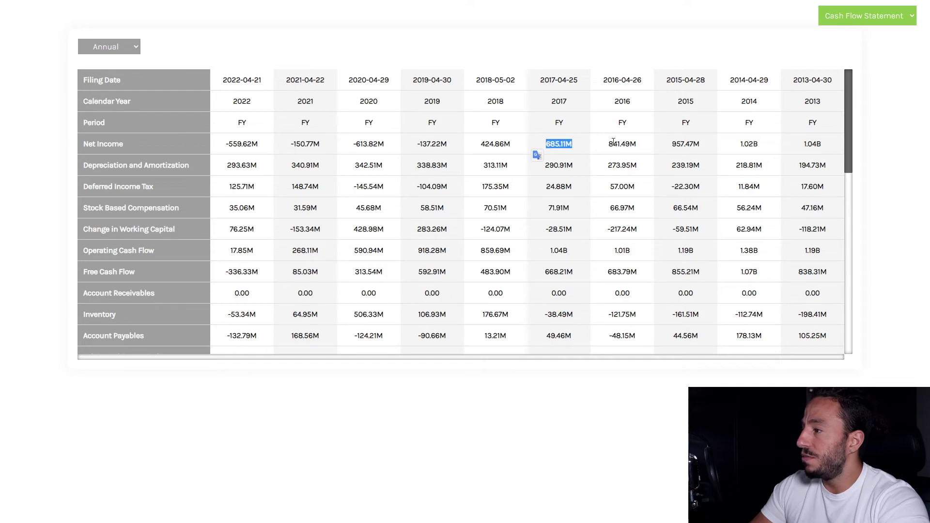
{"action": "left_click_drag", "start_coordinate": [511, 147], "coordinate": [473, 145]}
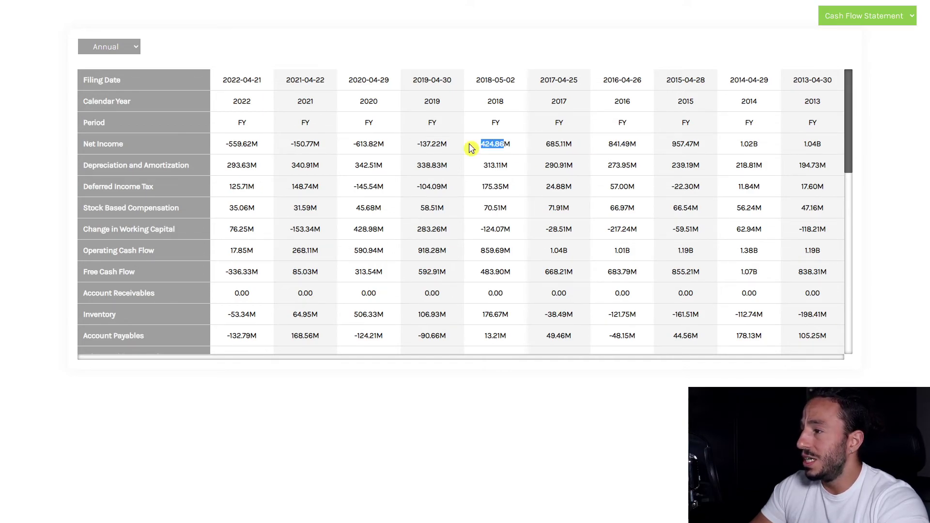
{"action": "left_click", "coordinate": [429, 142]}
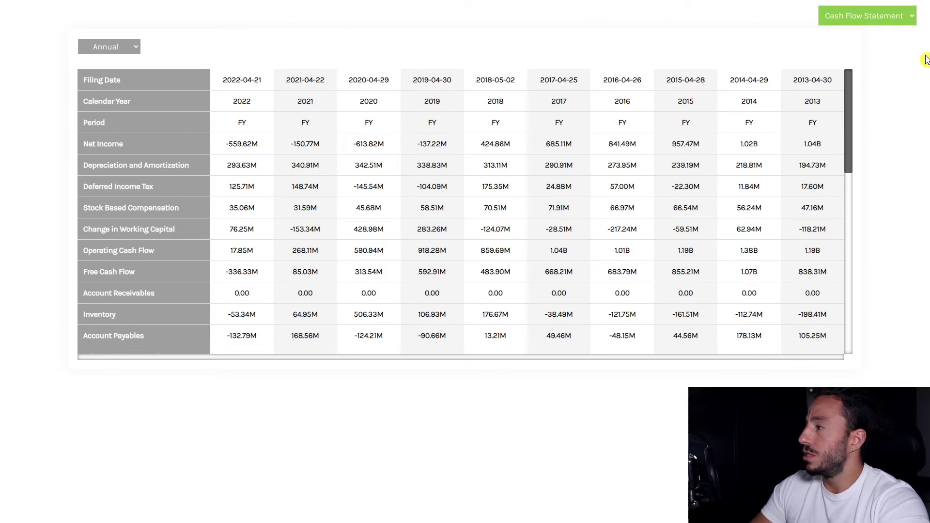
- Return to the BBBY overview and scroll down to Price Analysis and back to the chart
{"action": "left_click", "coordinate": [890, 21]}
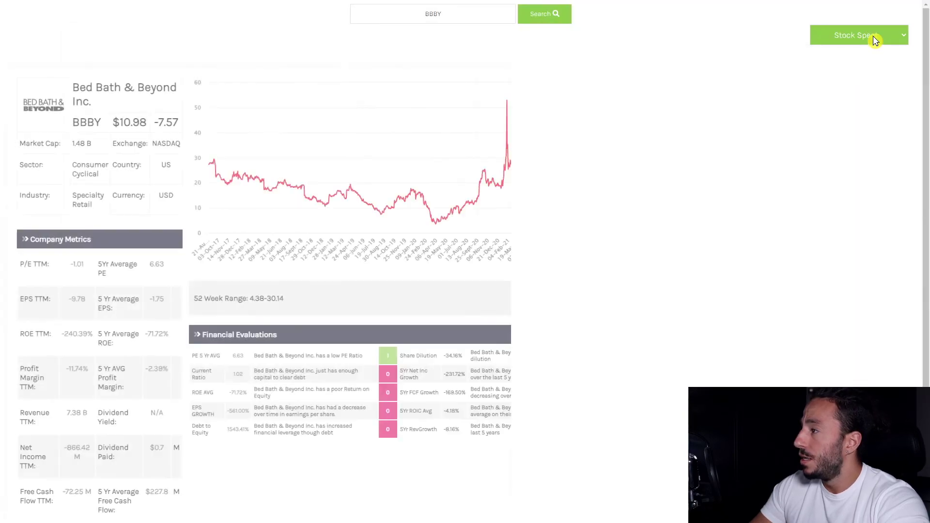
{"action": "scroll", "coordinate": [785, 235], "scroll_direction": "down", "scroll_amount": 1}
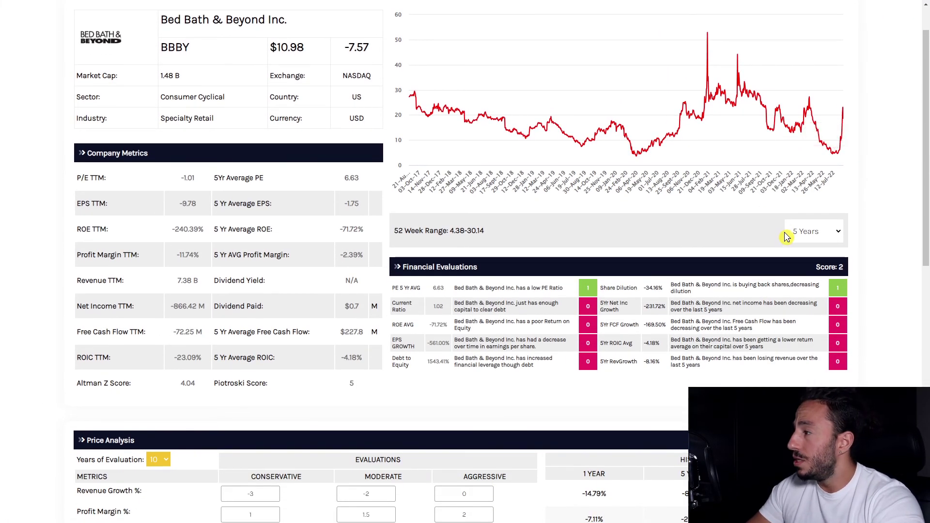
{"action": "scroll", "coordinate": [785, 235], "scroll_direction": "down", "scroll_amount": 3}
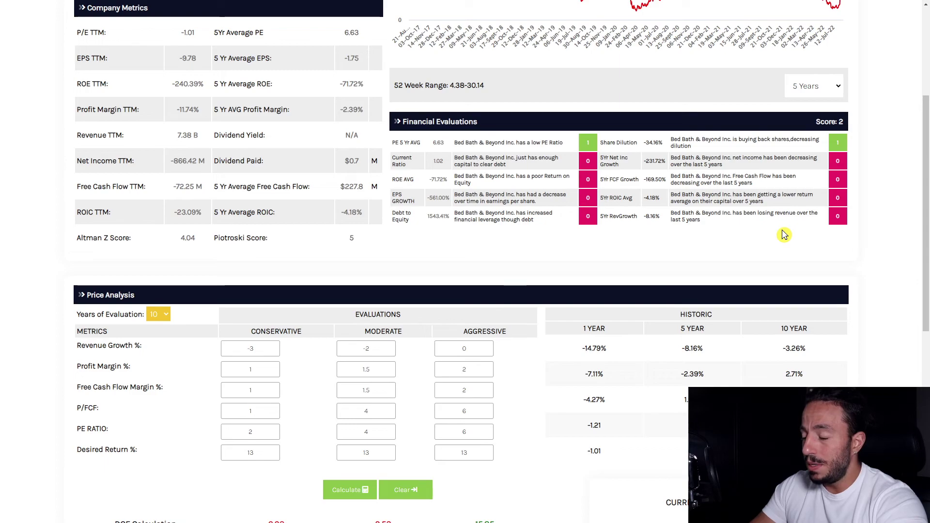
{"action": "scroll", "coordinate": [785, 235], "scroll_direction": "up", "scroll_amount": 4}
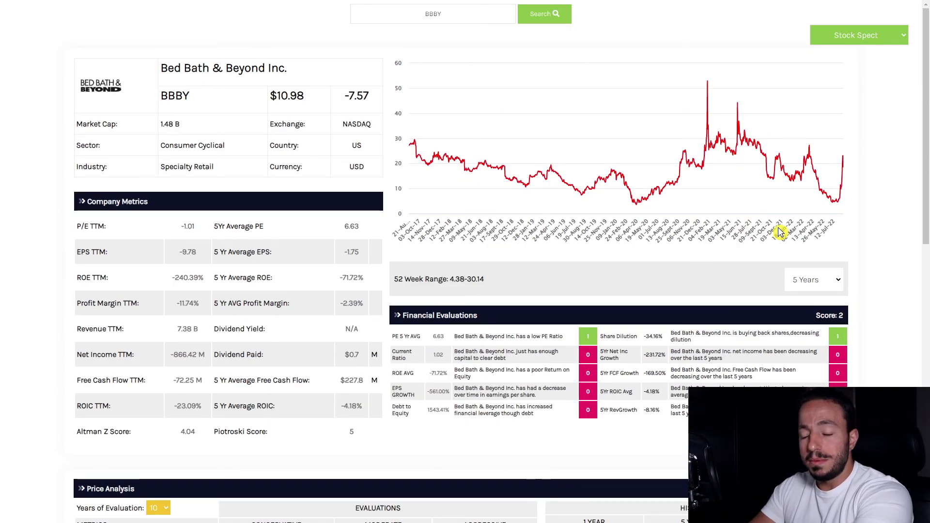
{"action": "mouse_move", "coordinate": [773, 191]}
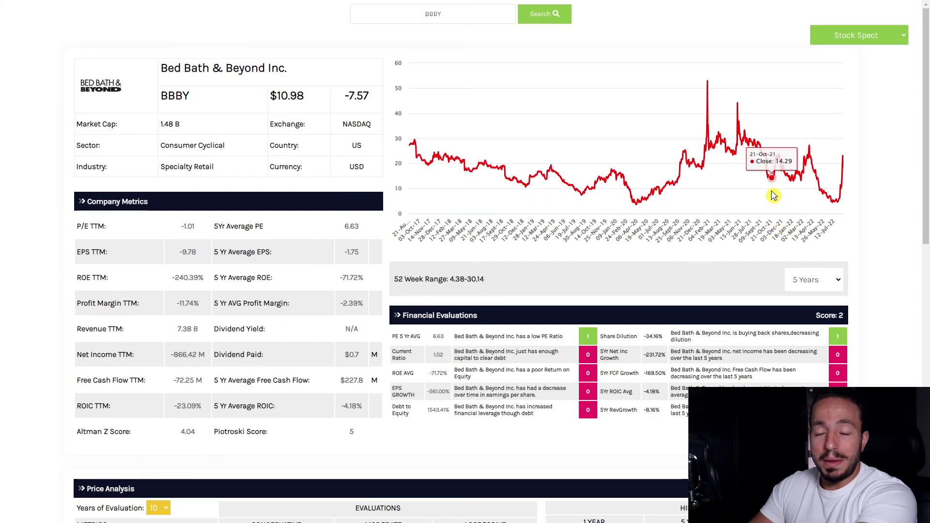
{"action": "scroll", "coordinate": [773, 198], "scroll_direction": "down", "scroll_amount": 3}
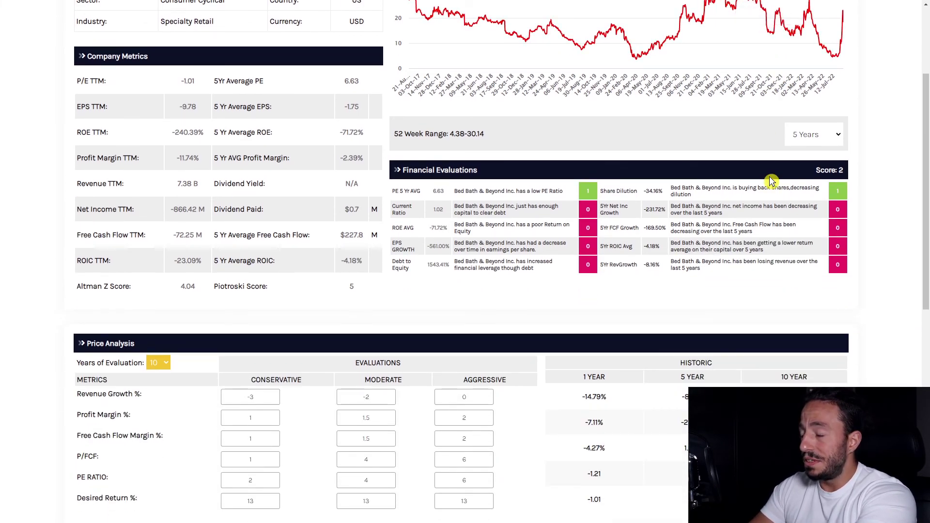